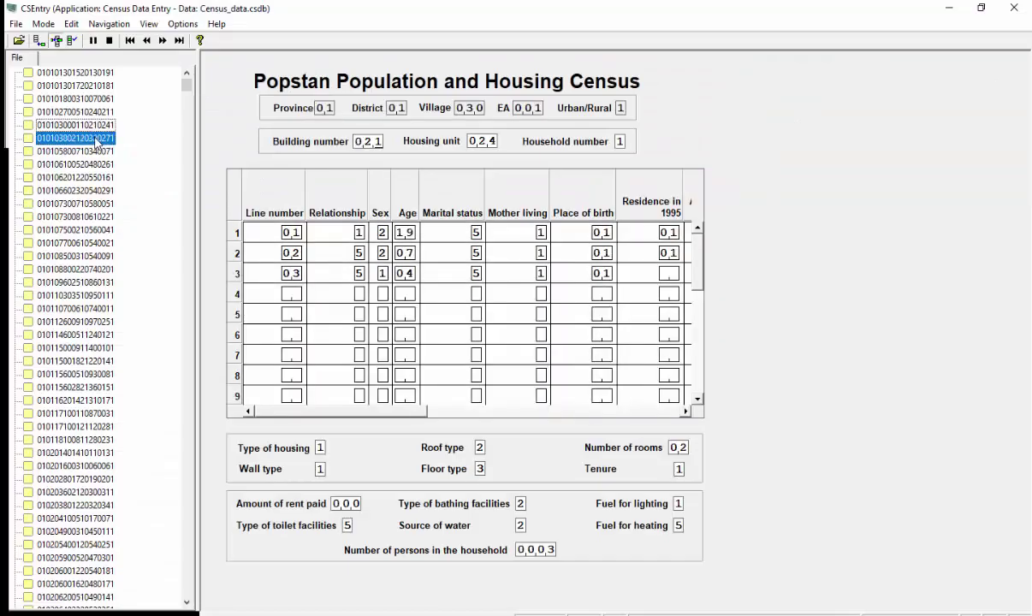
Select another household case ID in the CSEntry case tree to view its data.
click(75, 151)
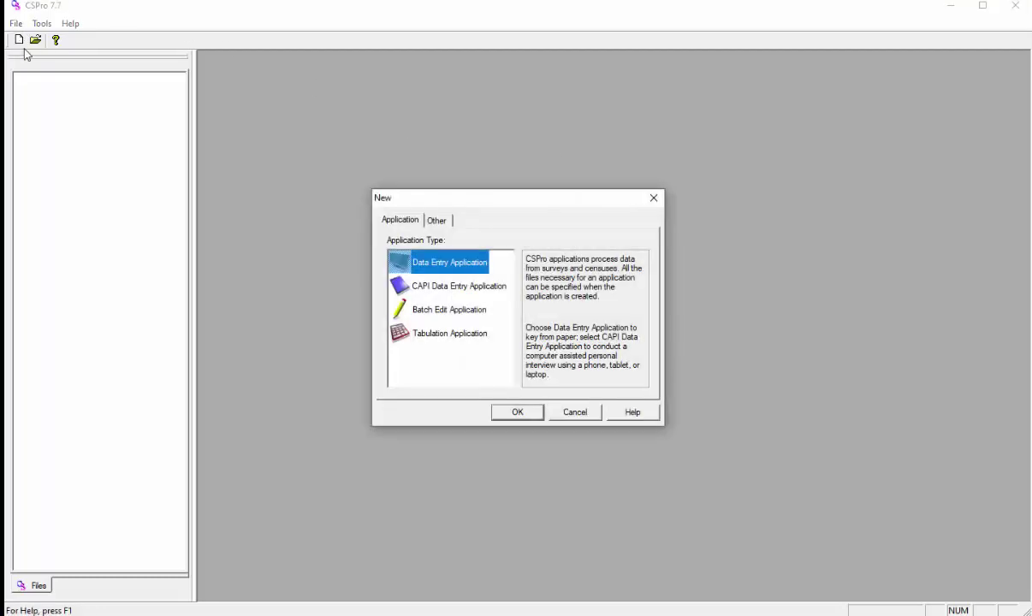
Cancel the New dialog, then start a new application of type Batch Edit Application.
click(586, 417)
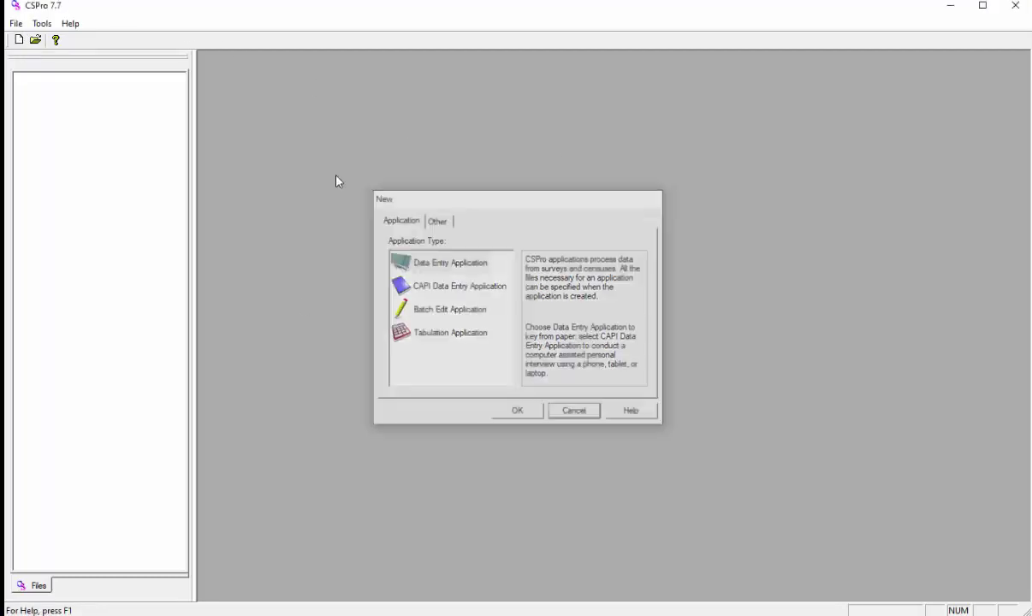
click(16, 23)
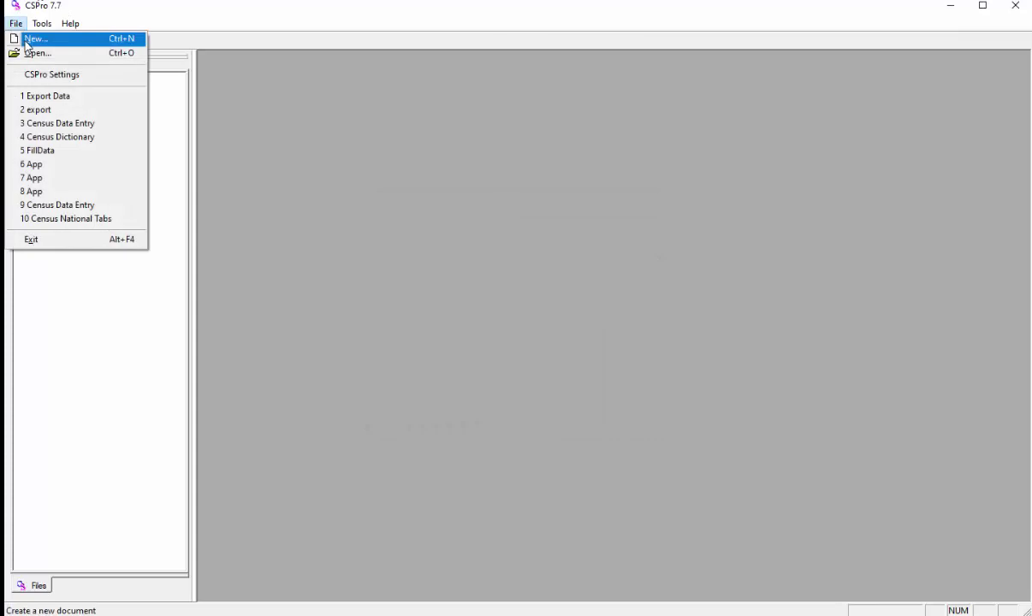
click(26, 45)
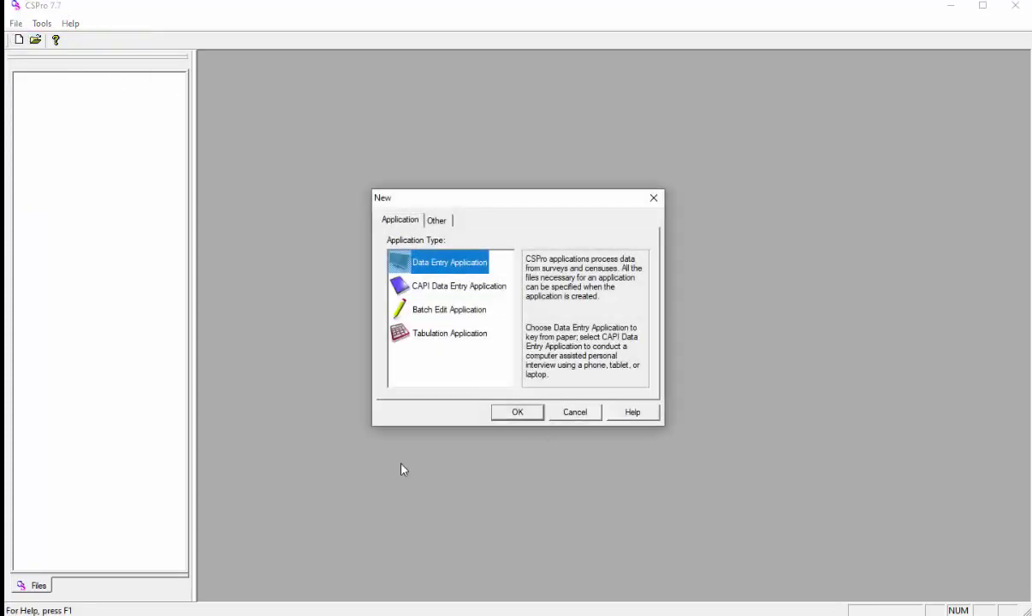
click(451, 315)
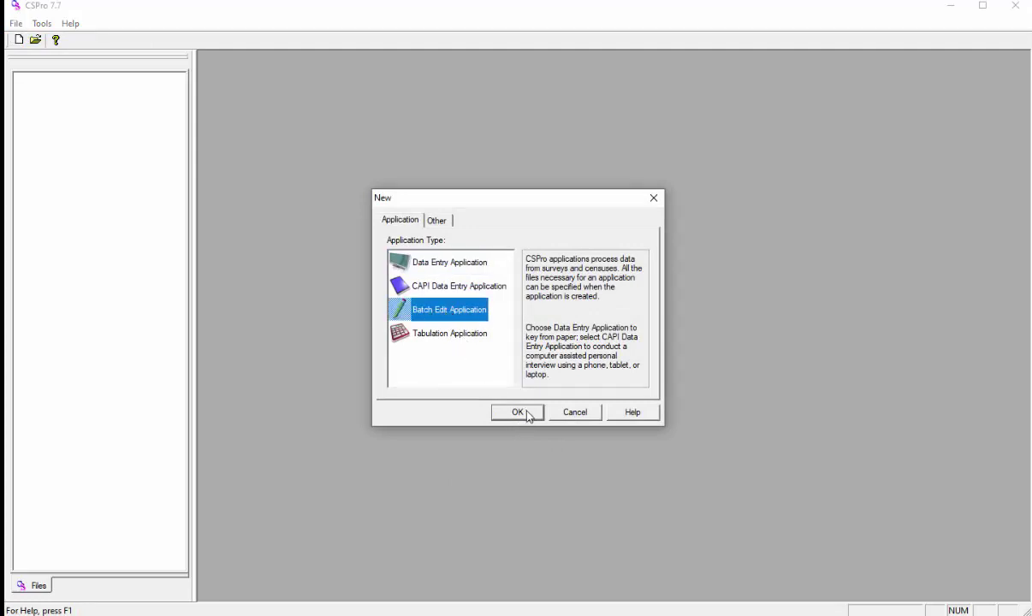
Confirm the batch edit type and save it as 'Export Data' in 105 - Export.
click(528, 414)
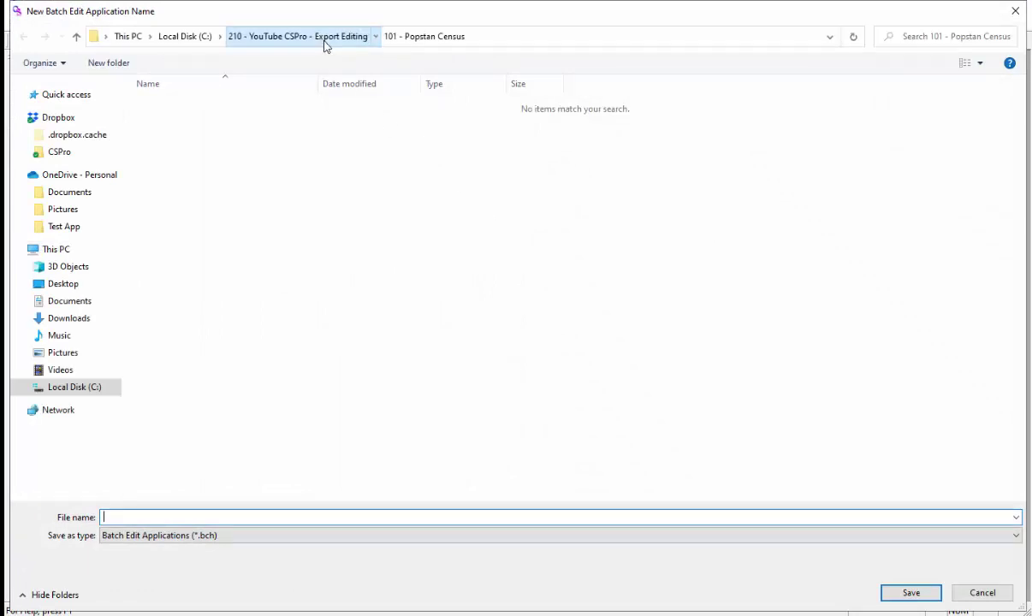
double_click(198, 166)
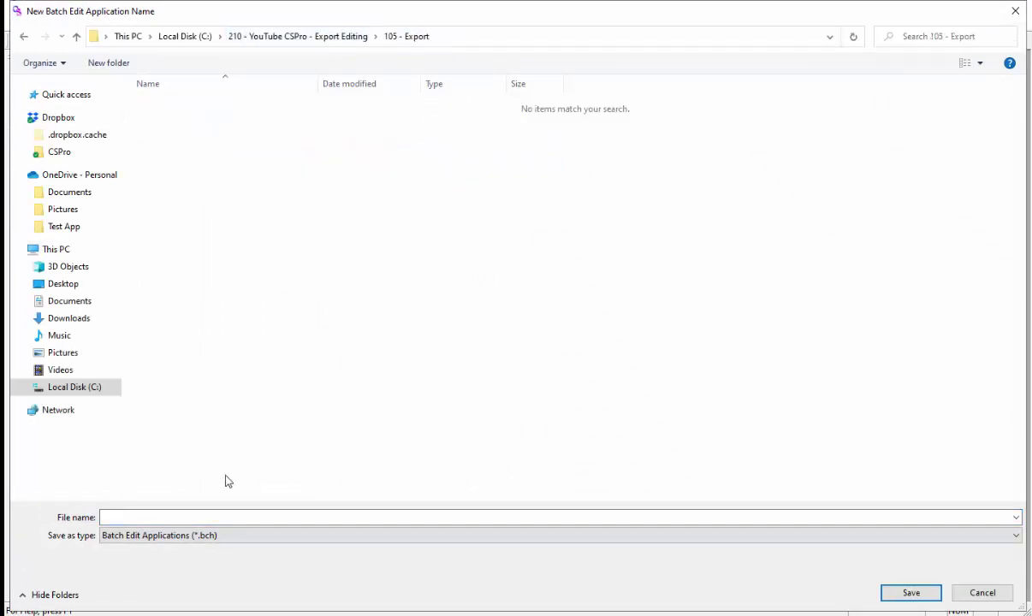
text(Expor)
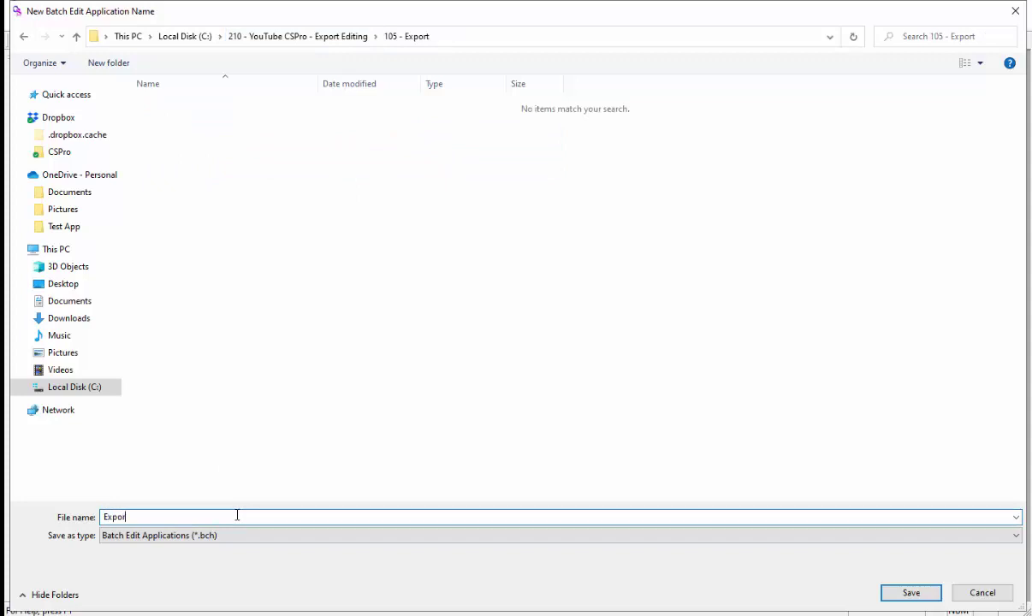
text(t Data)
click(912, 593)
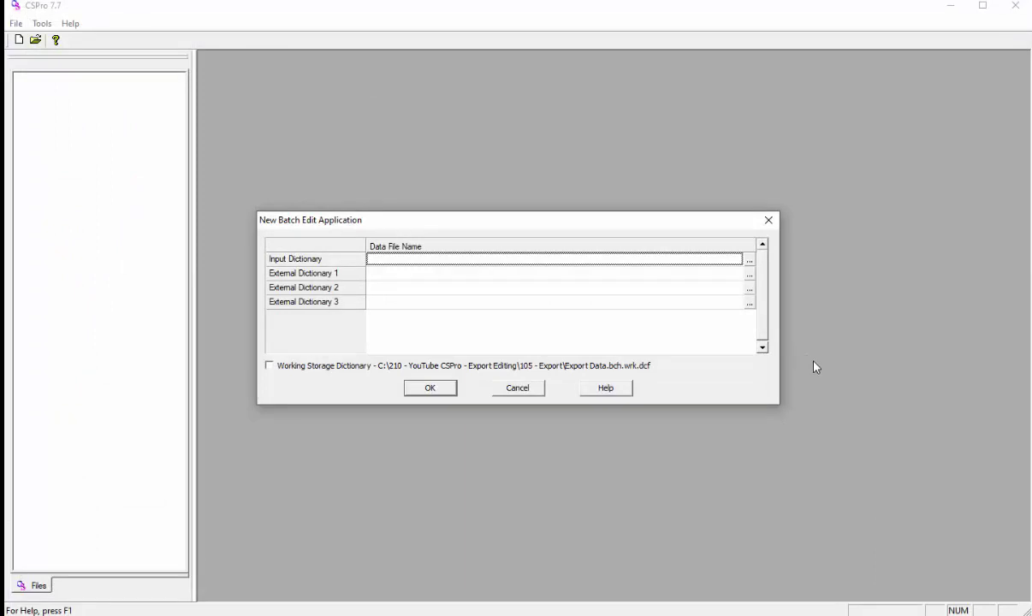
Use Census Dictionary from 101 - Popstan Census as the input dictionary and accept the setup.
click(751, 264)
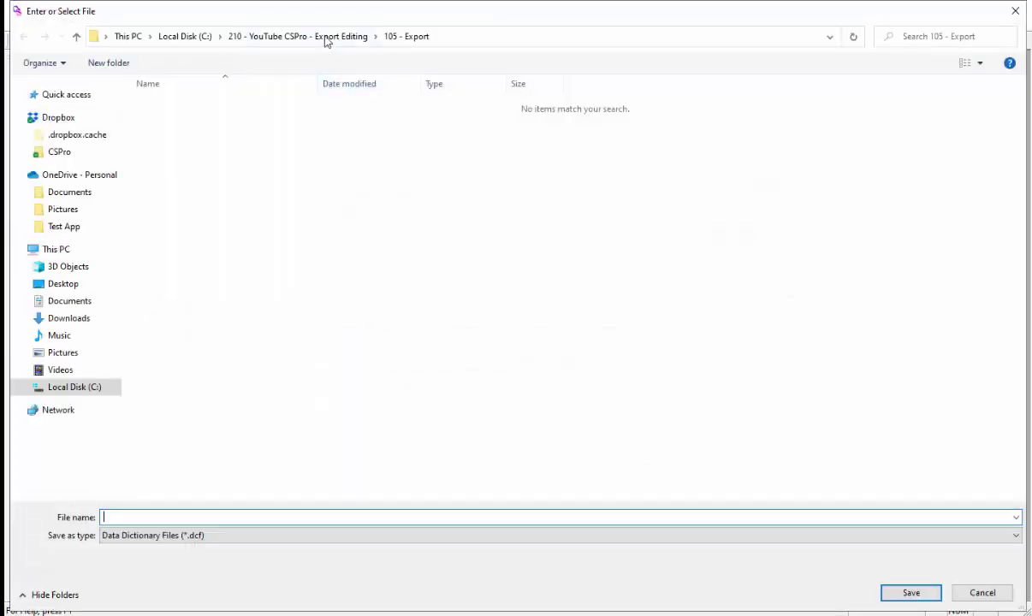
click(326, 36)
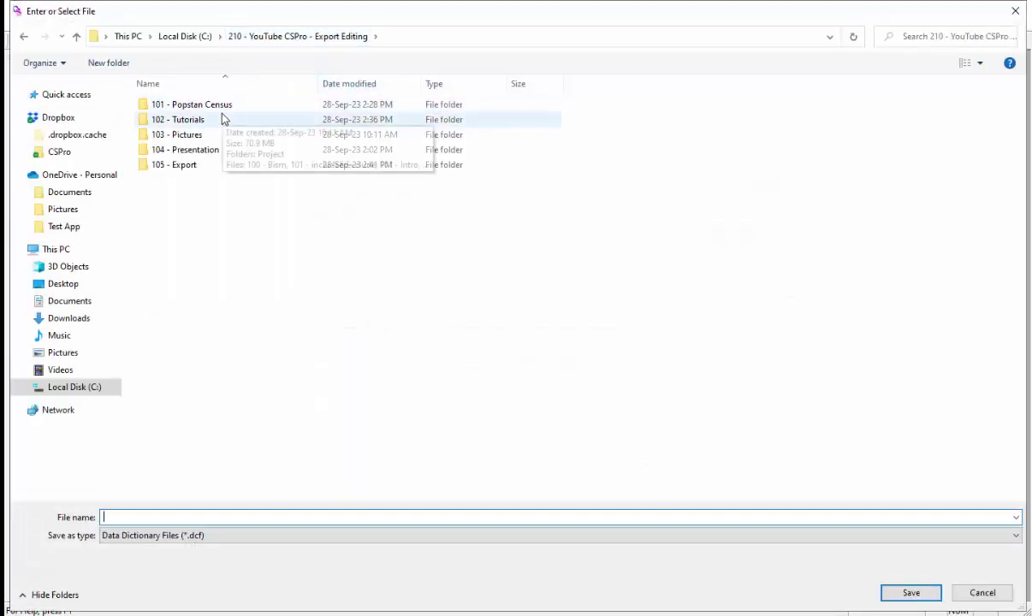
double_click(248, 104)
click(193, 106)
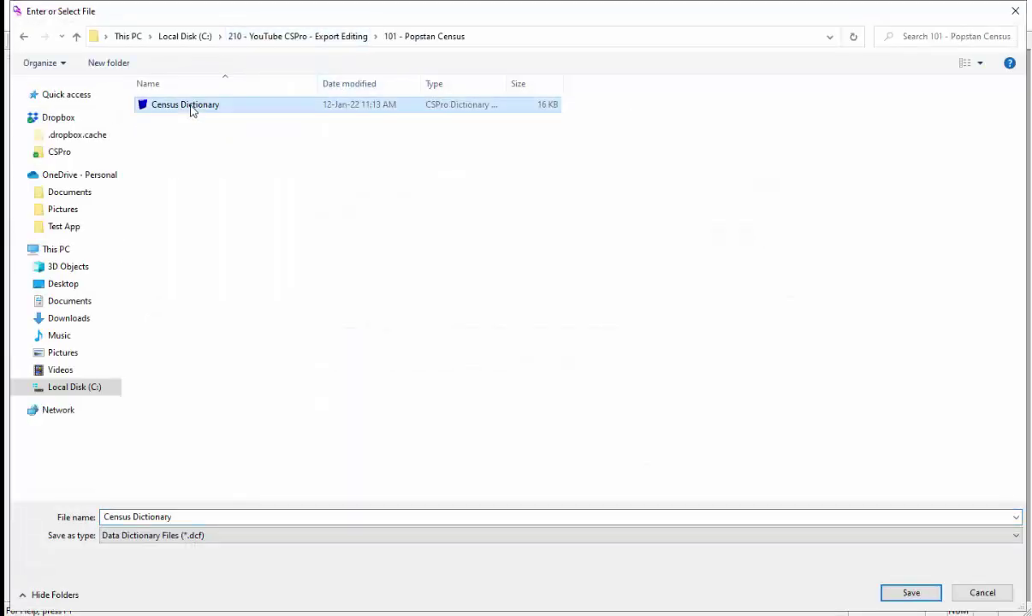
click(931, 599)
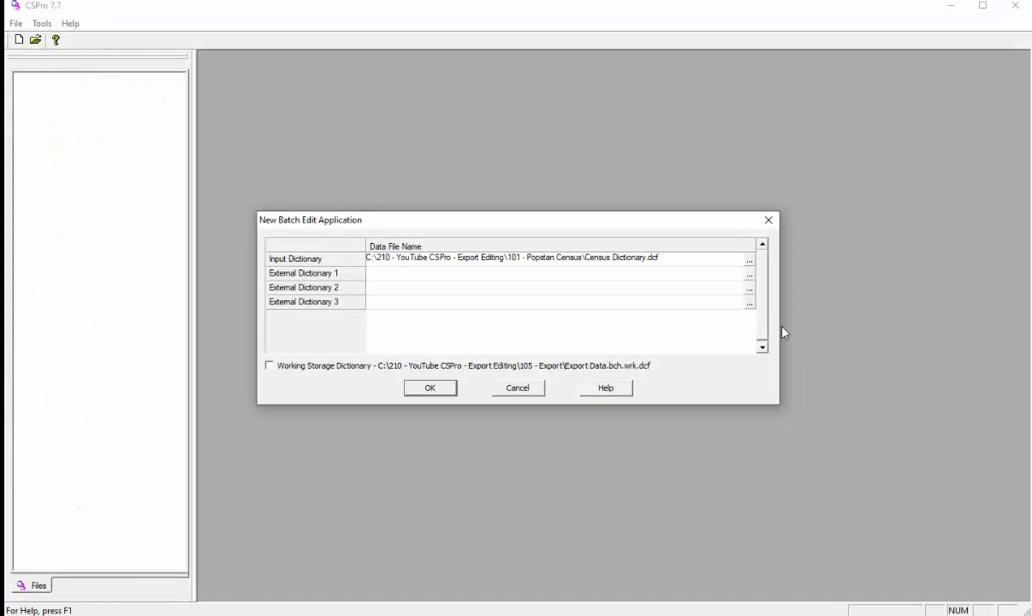
click(440, 393)
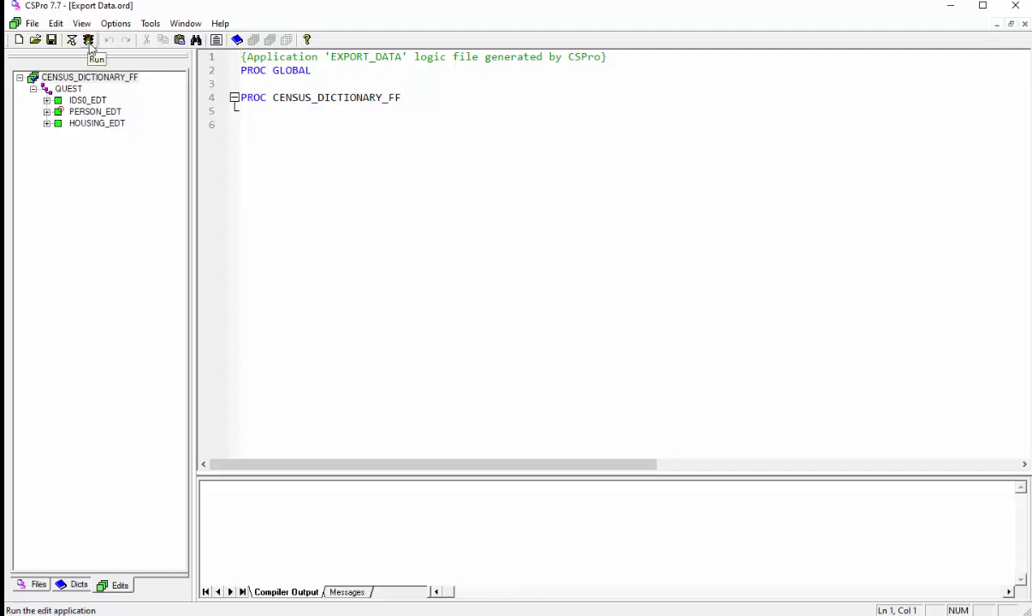
Compile and run the Export Data application from the File menu.
click(31, 23)
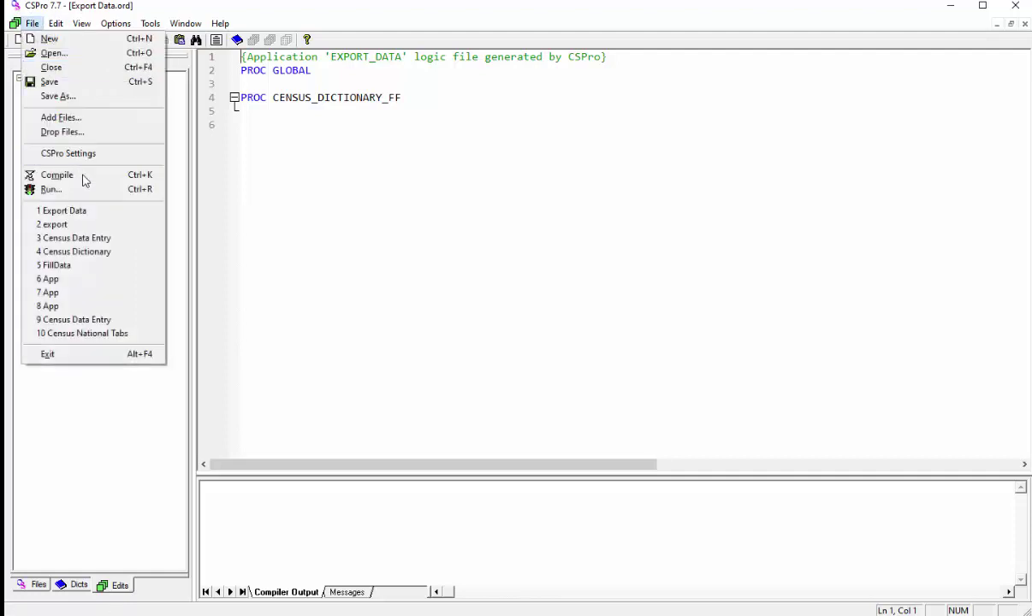
click(79, 190)
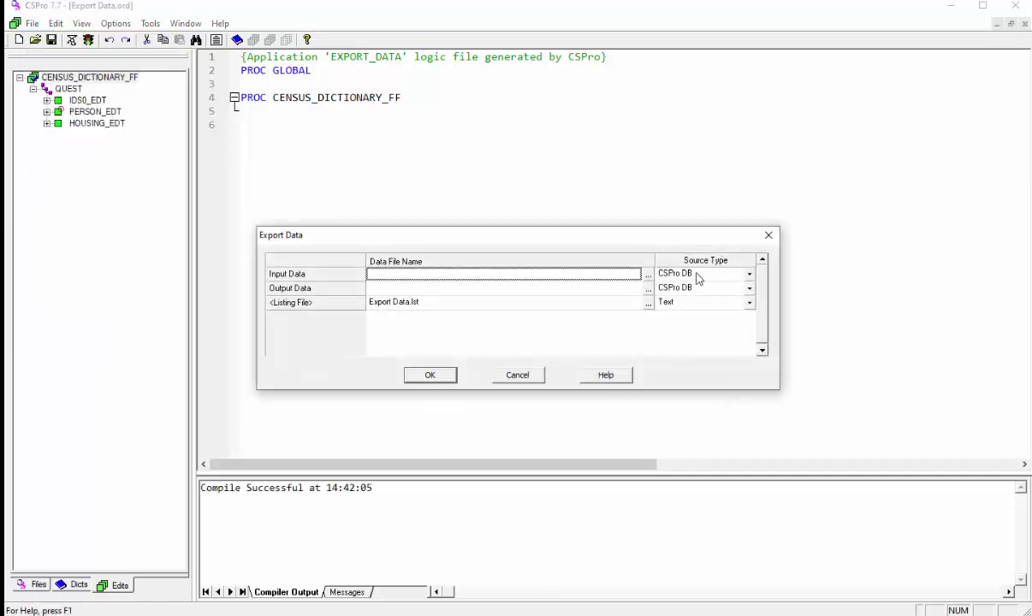
Choose Census_data.csdb from the 101 - Popstan Census folder as the input data.
click(648, 275)
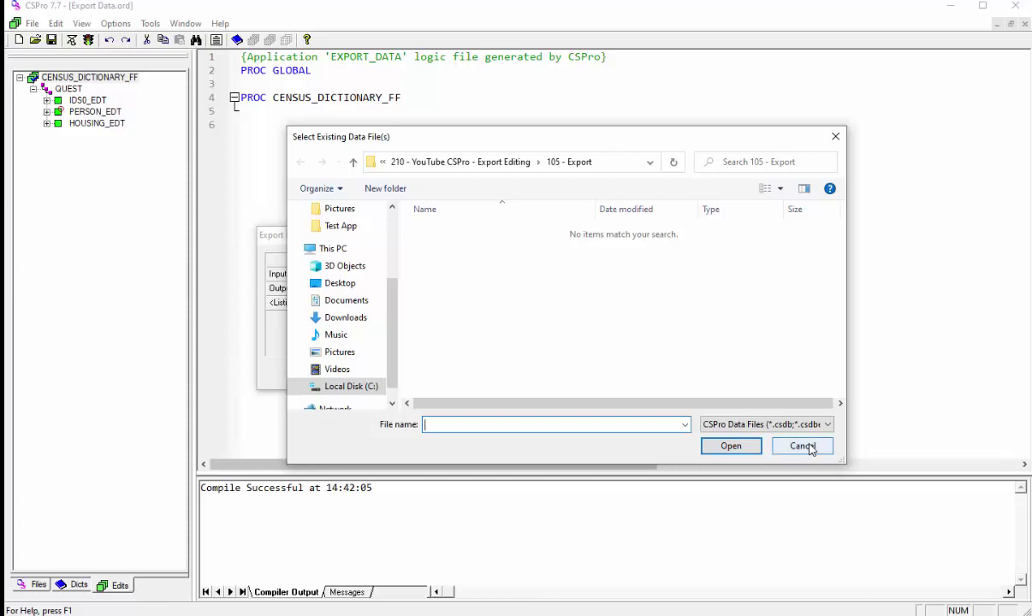
click(505, 162)
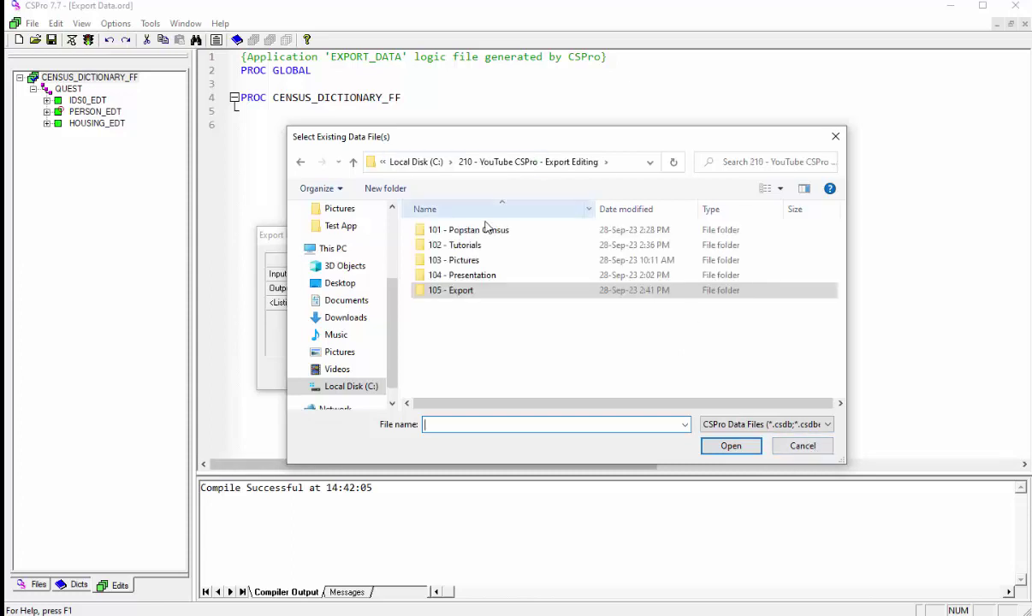
double_click(485, 230)
click(428, 236)
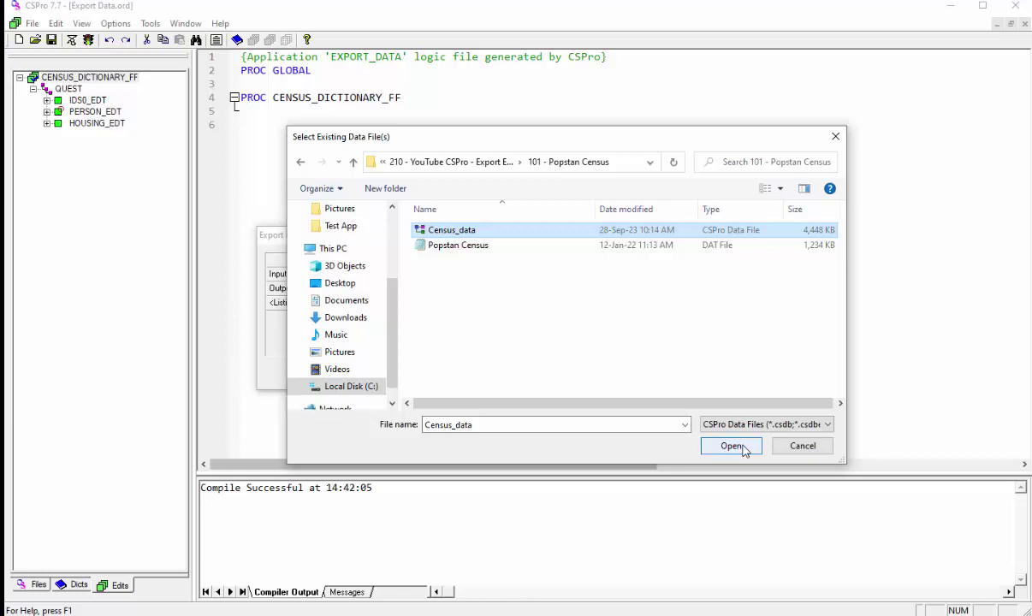
click(741, 447)
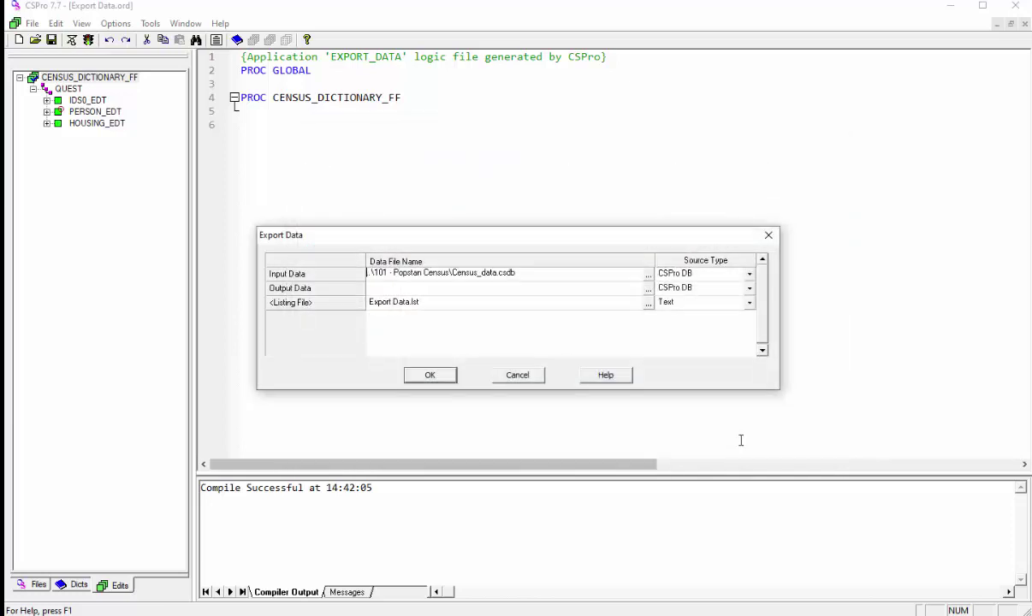
Make the output an Excel file named pop_data.xlsx in the 105 - Export folder.
click(750, 296)
click(676, 308)
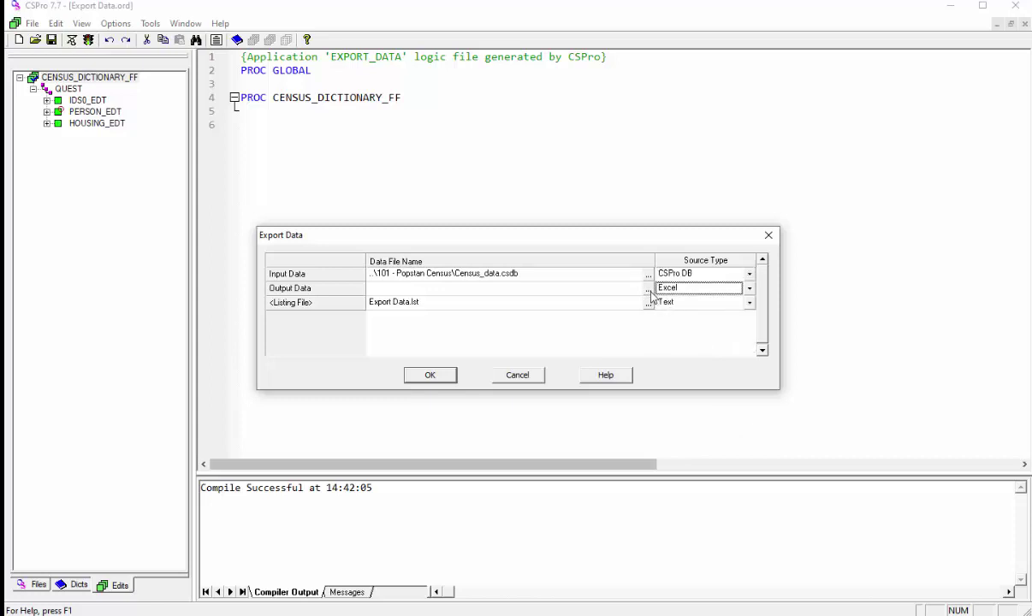
click(649, 292)
click(497, 163)
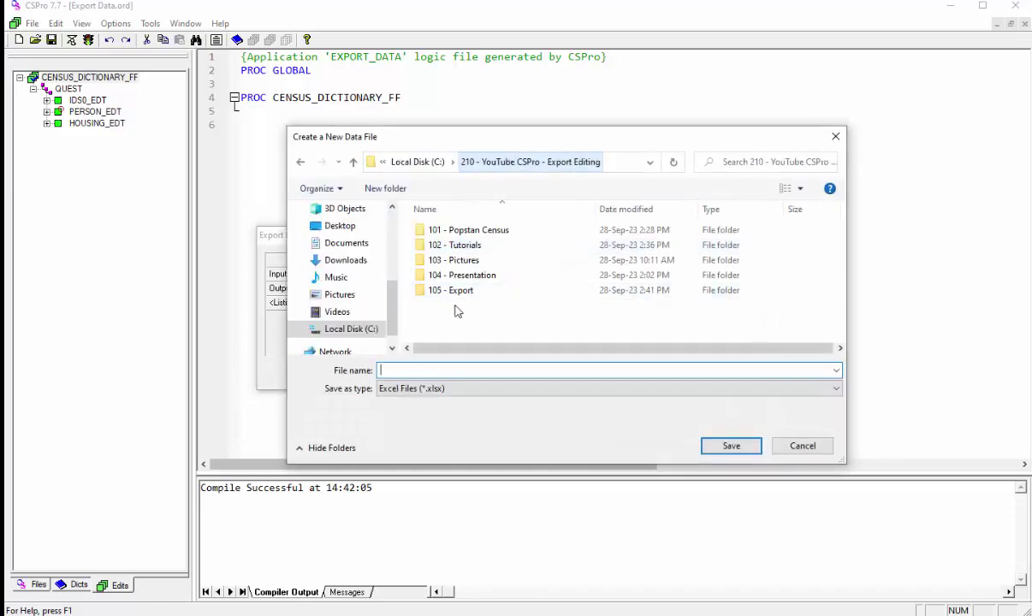
double_click(459, 292)
click(449, 370)
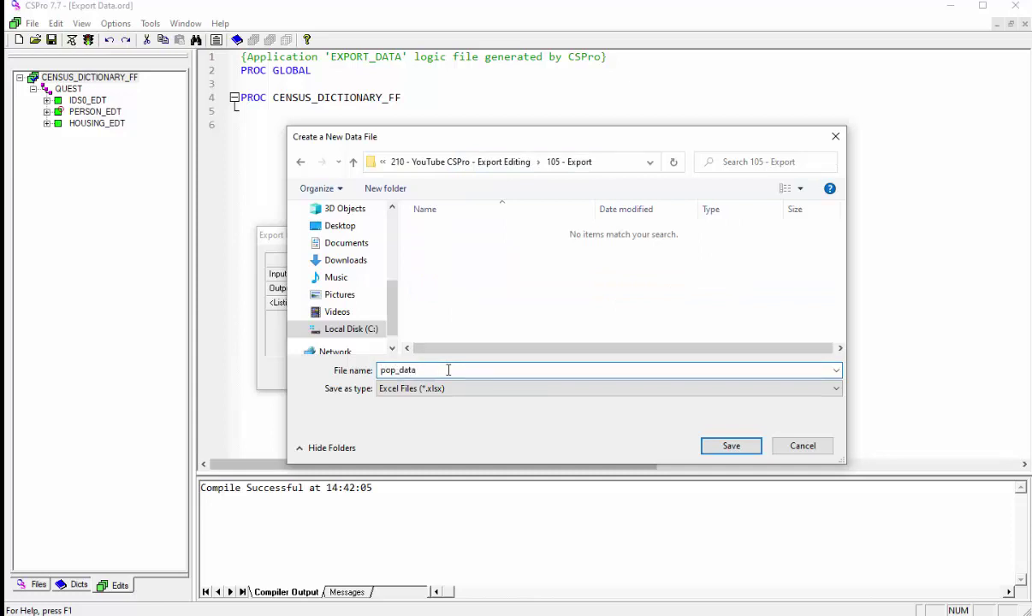
click(730, 446)
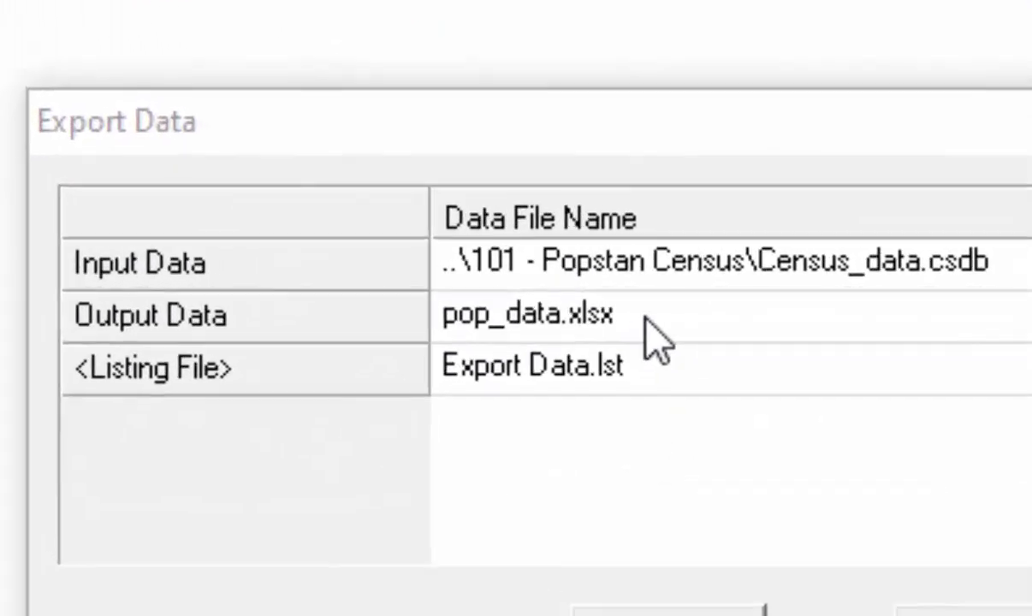
Append |values=codes-and-labels to pop_data.xlsx and run the export.
click(565, 308)
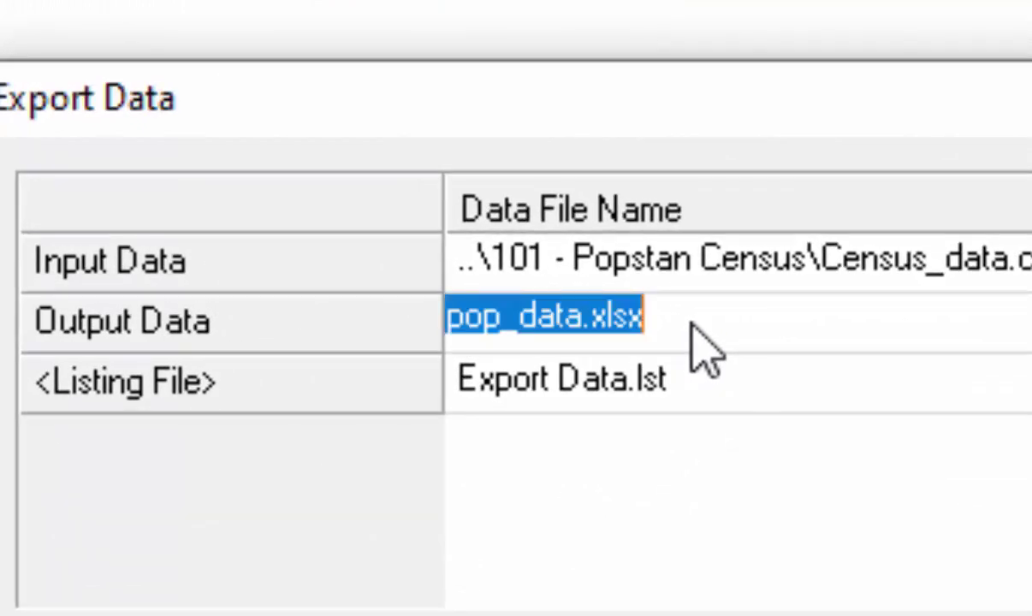
click(652, 310)
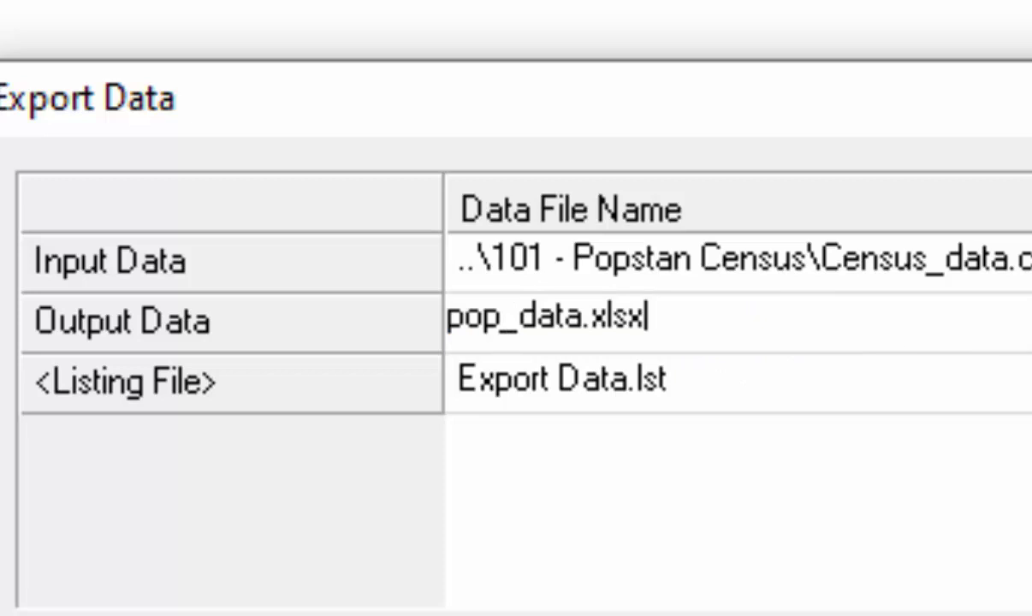
text(|values)
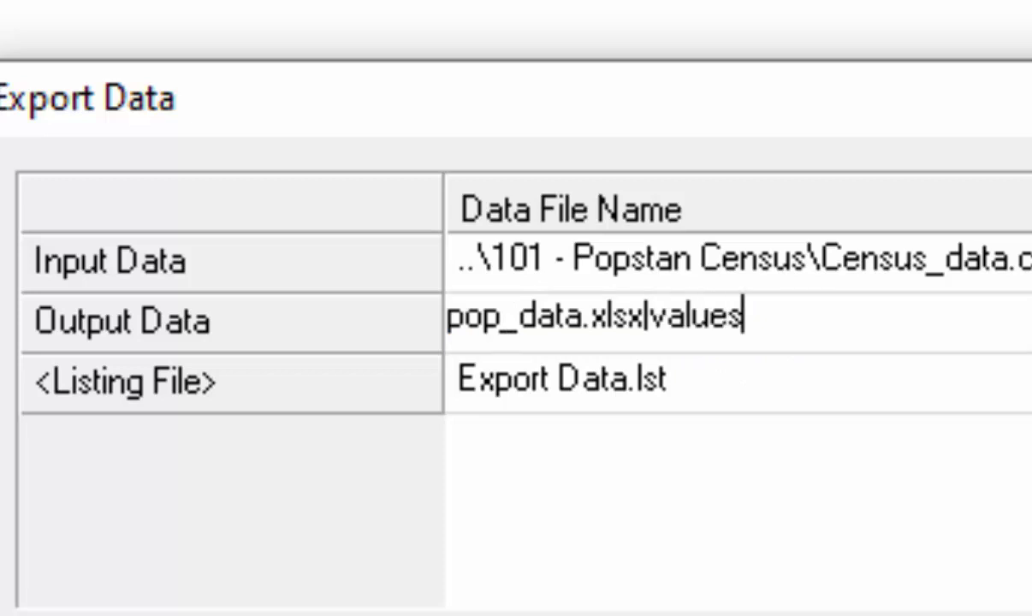
text(=co)
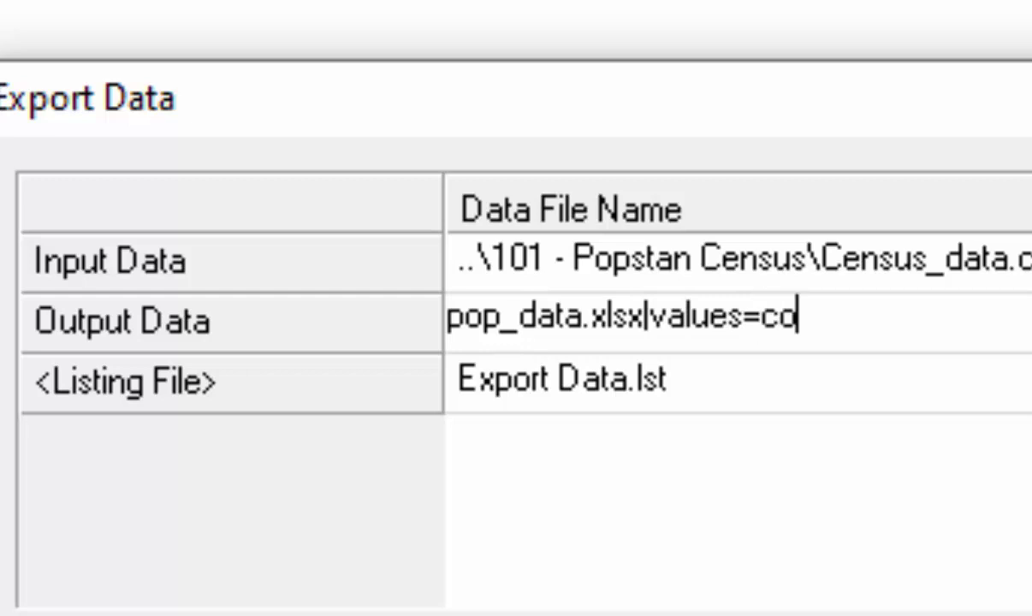
text(des-and-)
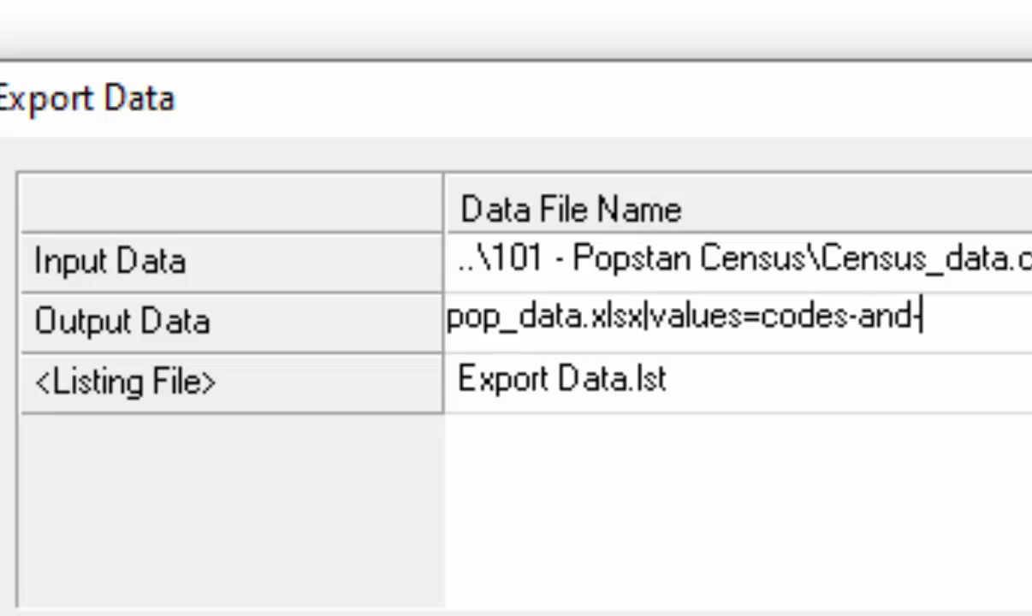
text(labels)
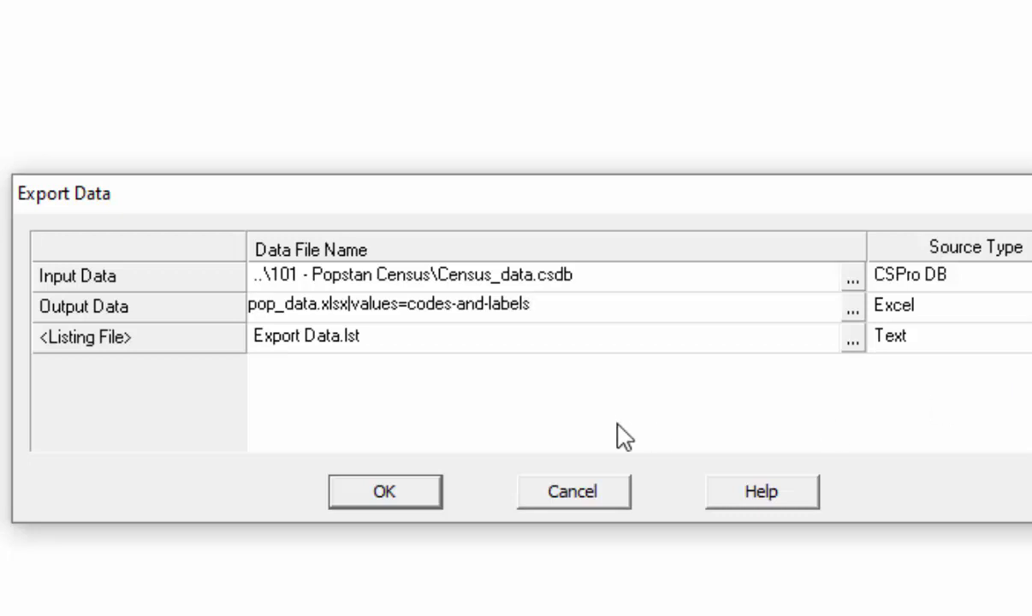
click(399, 494)
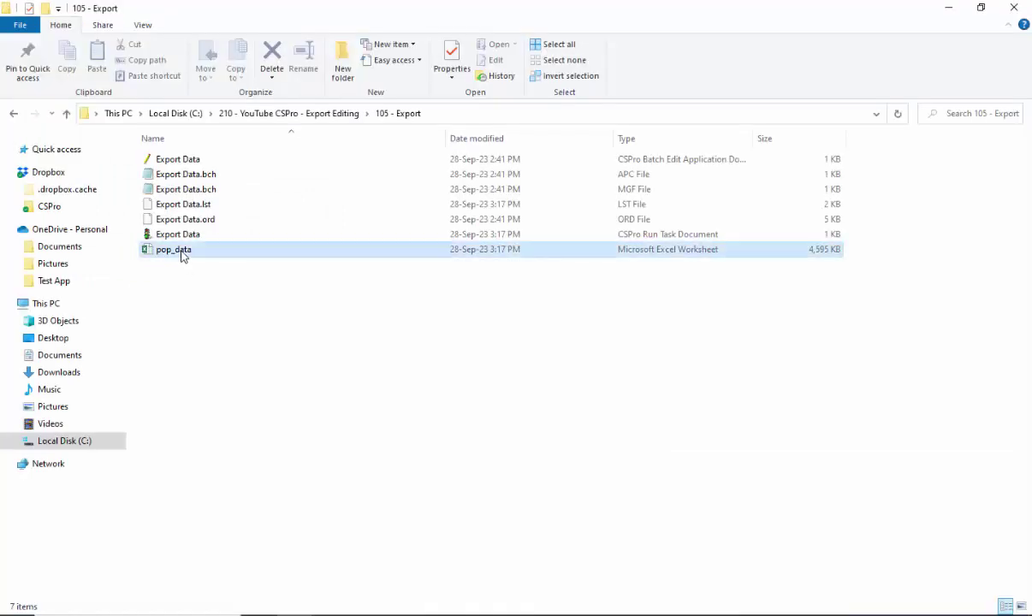
Open the exported pop_data workbook in Excel.
click(175, 249)
double_click(180, 251)
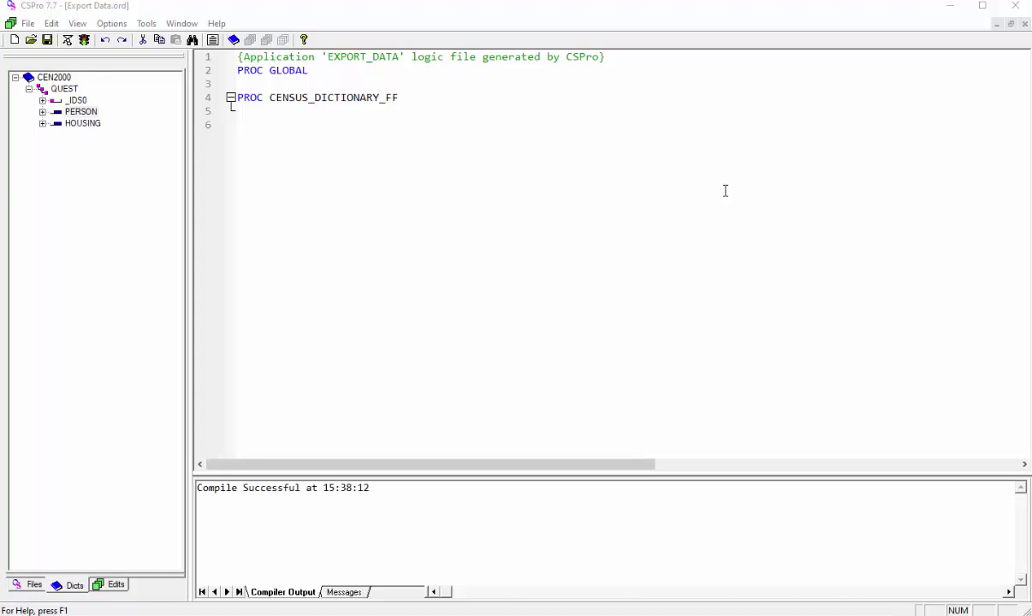
Rerun Export Data and begin appending &record=person to the Excel output options.
click(68, 39)
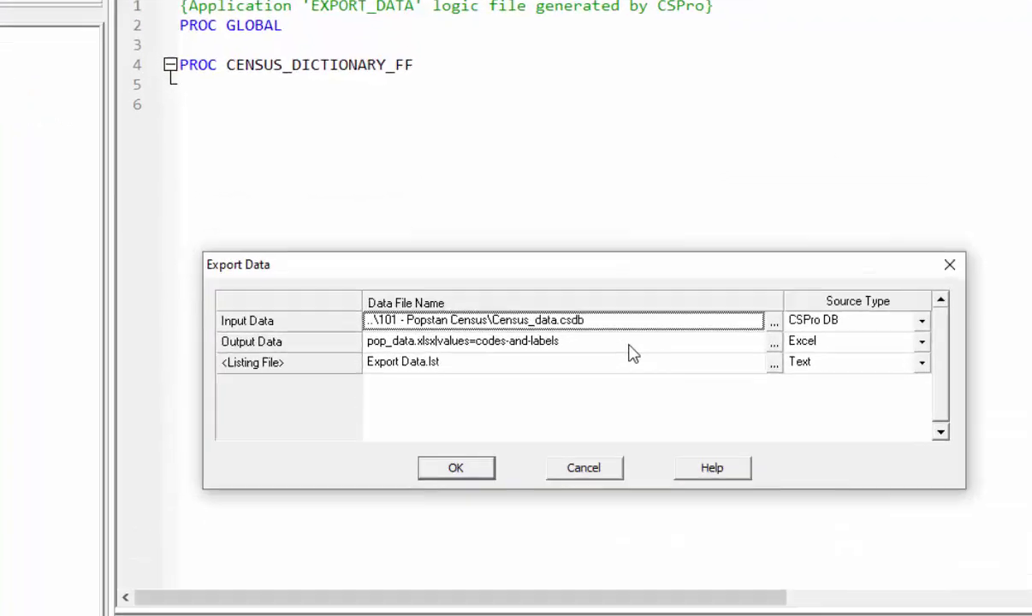
click(546, 290)
click(552, 291)
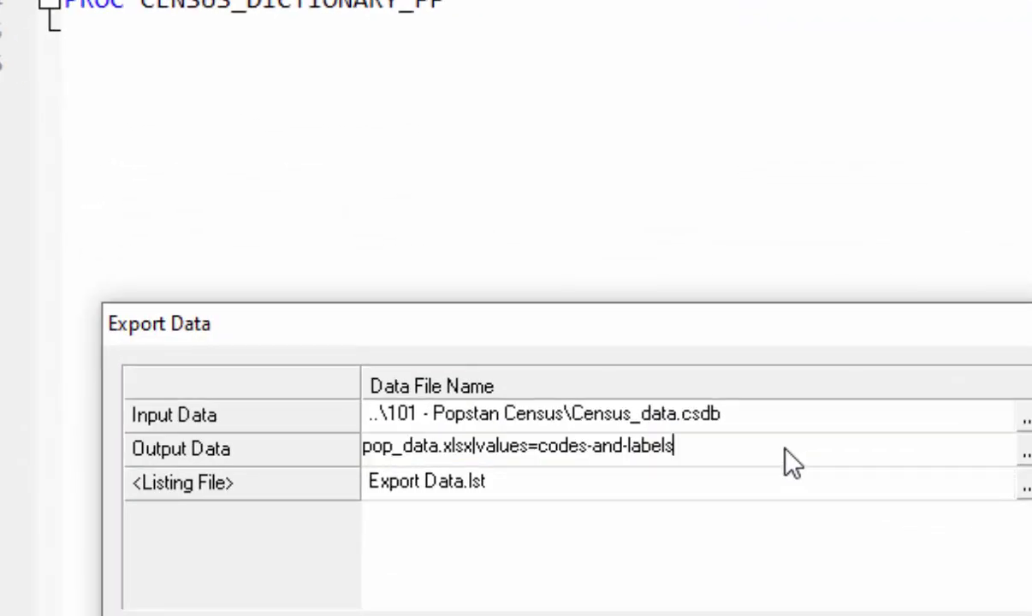
text(&record)
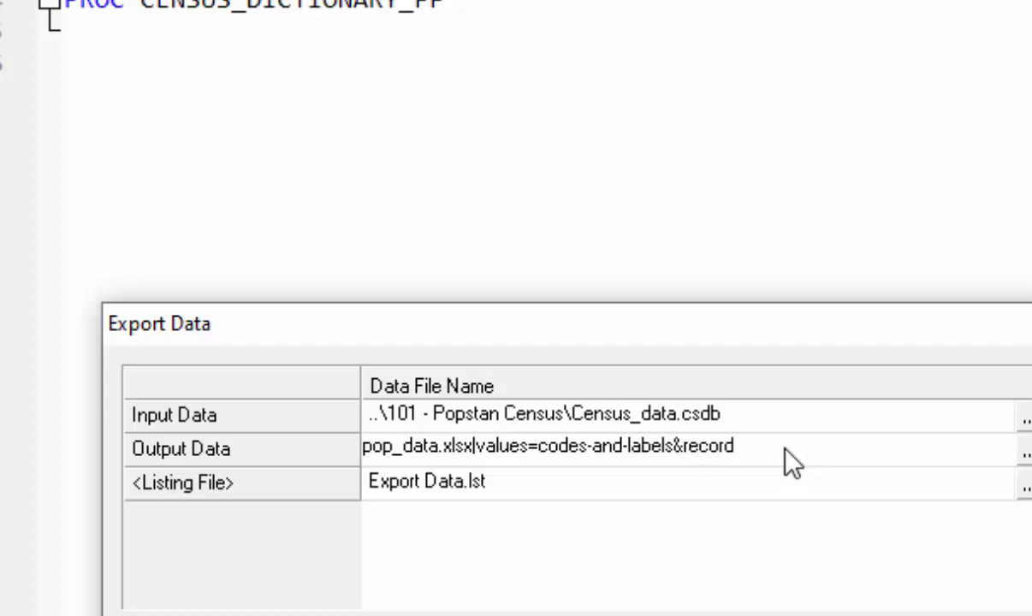
text(=p)
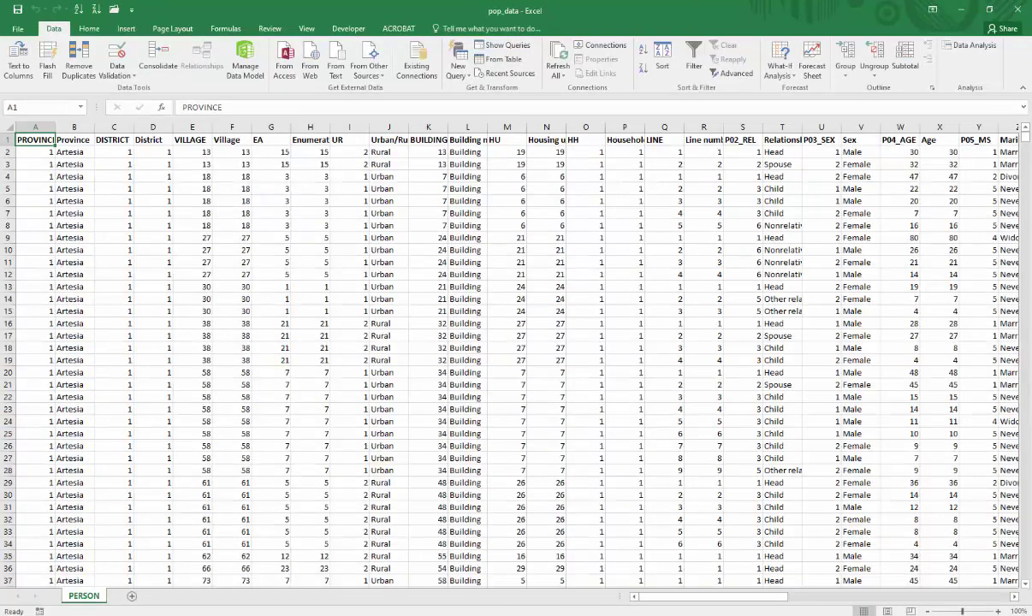
Compare the Province label values with the PROVINCE codes, down to Artesia in row 4.
click(79, 137)
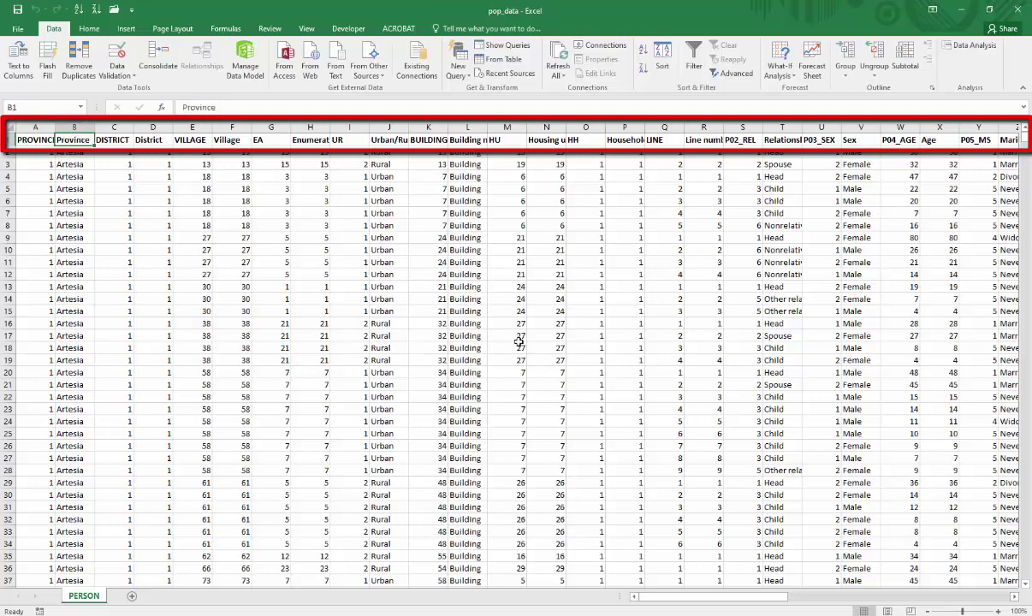
click(75, 154)
key(Left)
key(Down)
key(Down)
key(Right)
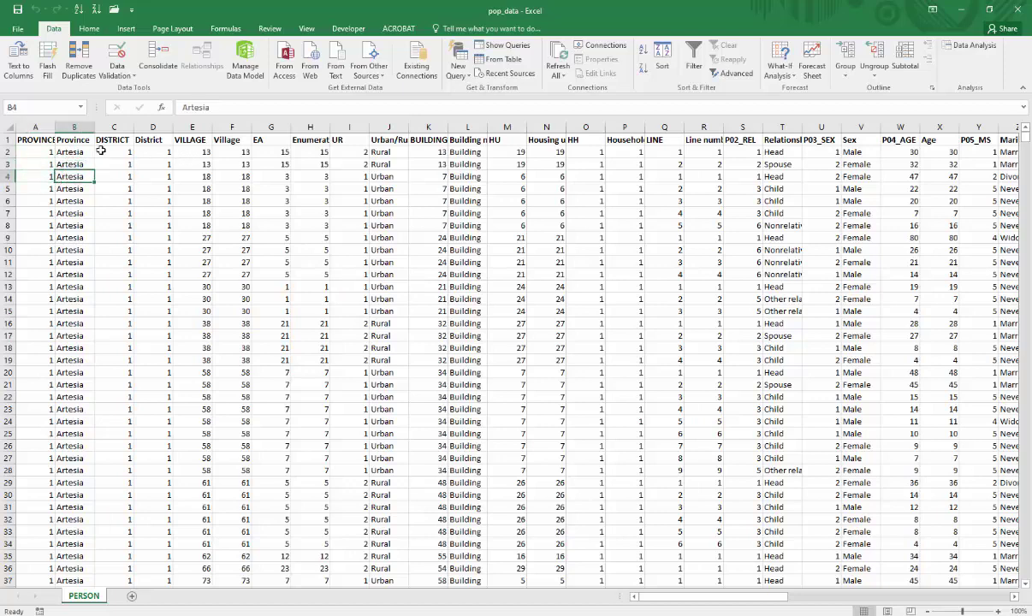
Select the PROVINCE, DISTRICT and VILLAGE code headers and their label headers, then return to A1.
click(35, 142)
ctrl+click(98, 135)
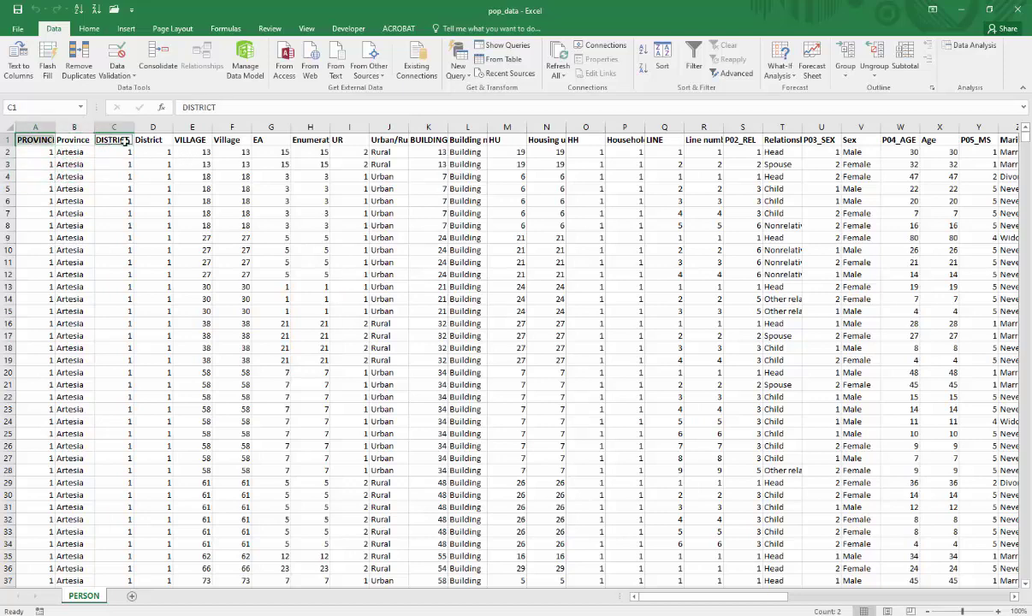
ctrl+click(174, 134)
click(76, 140)
ctrl+click(135, 132)
ctrl+click(215, 132)
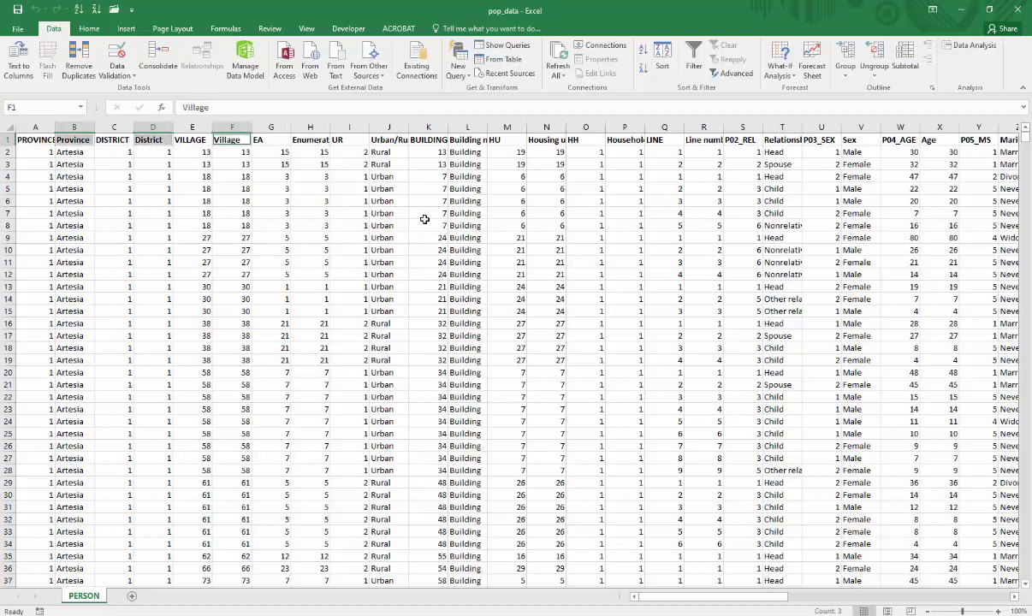
click(38, 142)
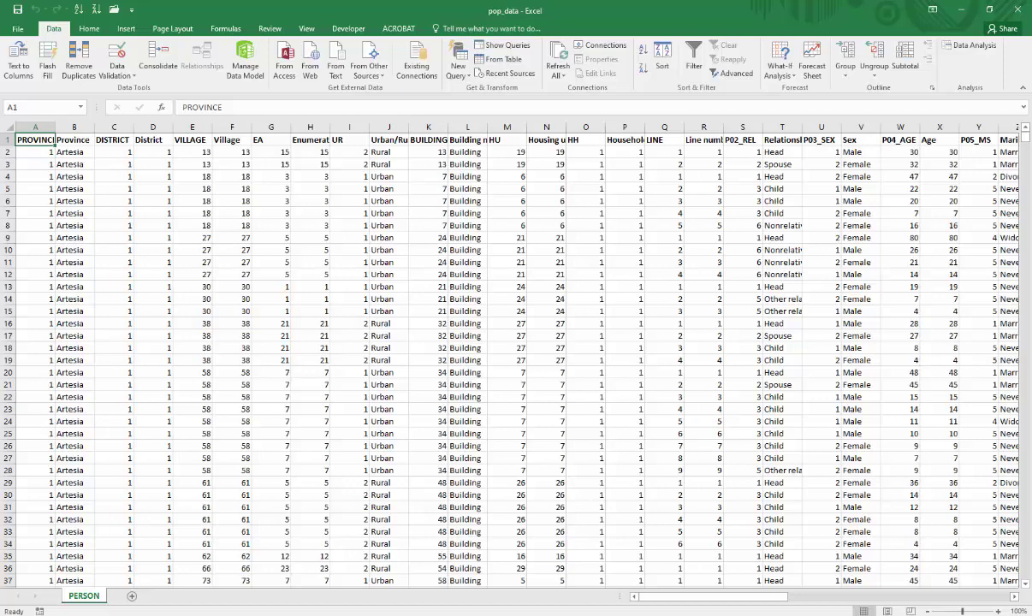
Close Excel, rerun the export and insert header=names& before the values option.
click(1021, 11)
key(alt+Tab)
key(ctrl+r)
click(445, 292)
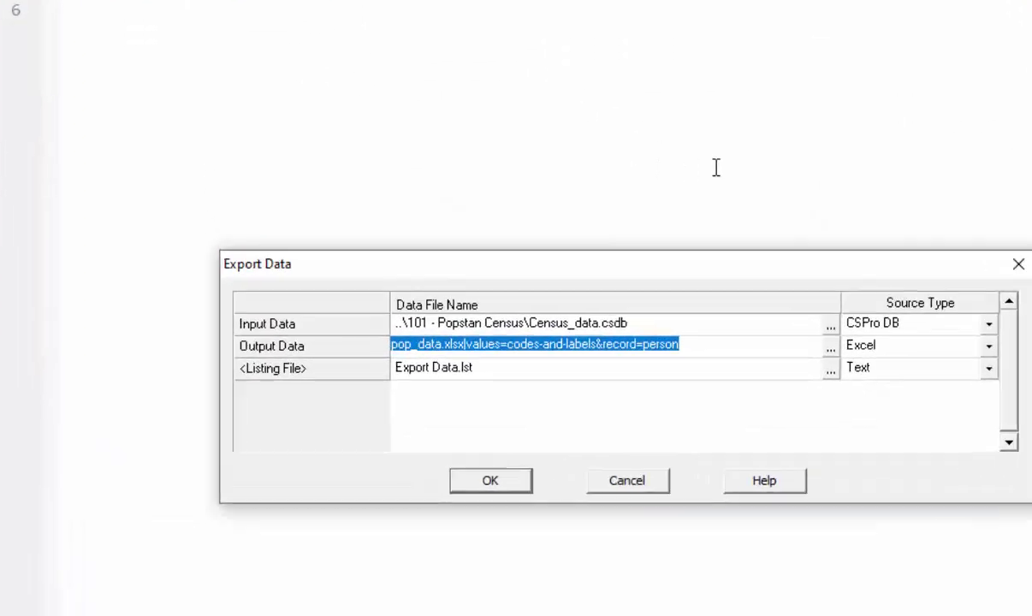
key(Left)
key(Left)
key(Left)
key(Left)
key(Left)
key(Left)
key(Left)
key(Left)
key(Left)
key(Left)
key(Left)
key(Left)
key(Left)
key(Left)
key(Left)
key(Left)
key(Left)
key(Left)
key(Left)
key(Left)
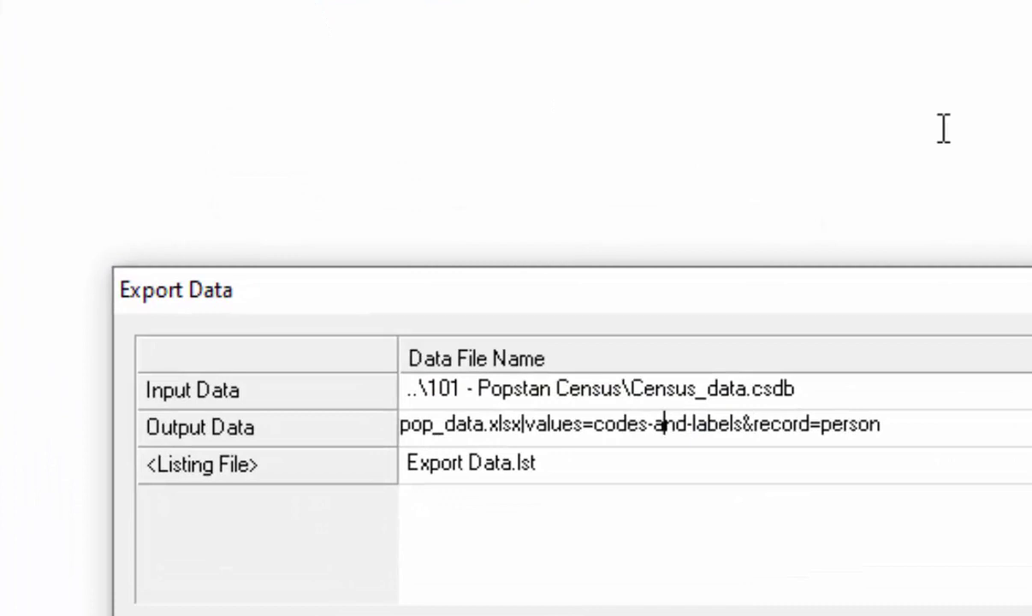
key(Left)
key(Left)
key(Left)
key(Left)
key(Left)
key(Left)
key(Left)
key(Left)
key(Left)
key(Left)
key(Left)
key(Left)
key(Left)
key(Left)
text(header)
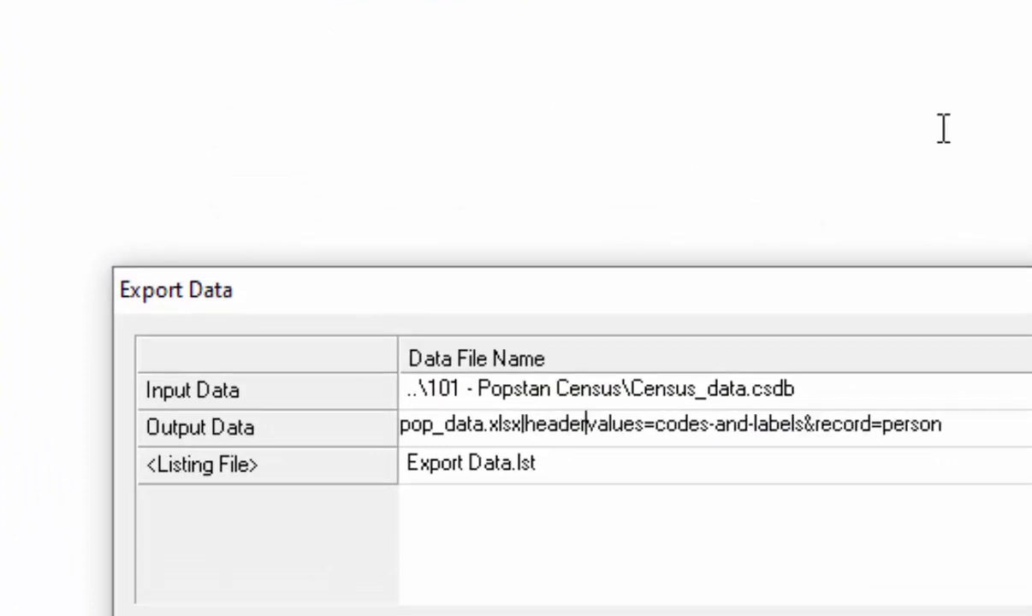
text(=names)
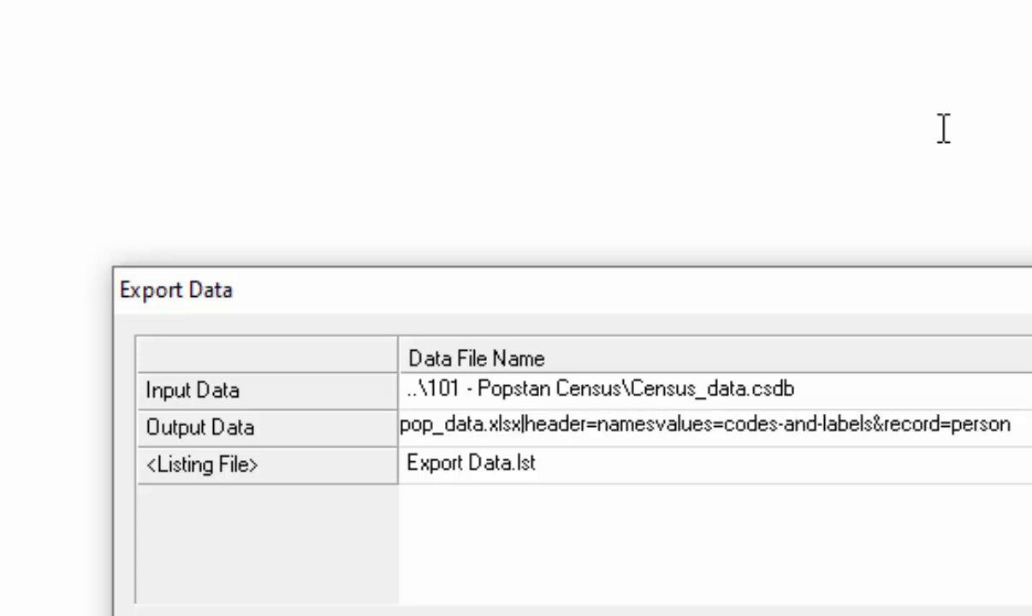
text(&)
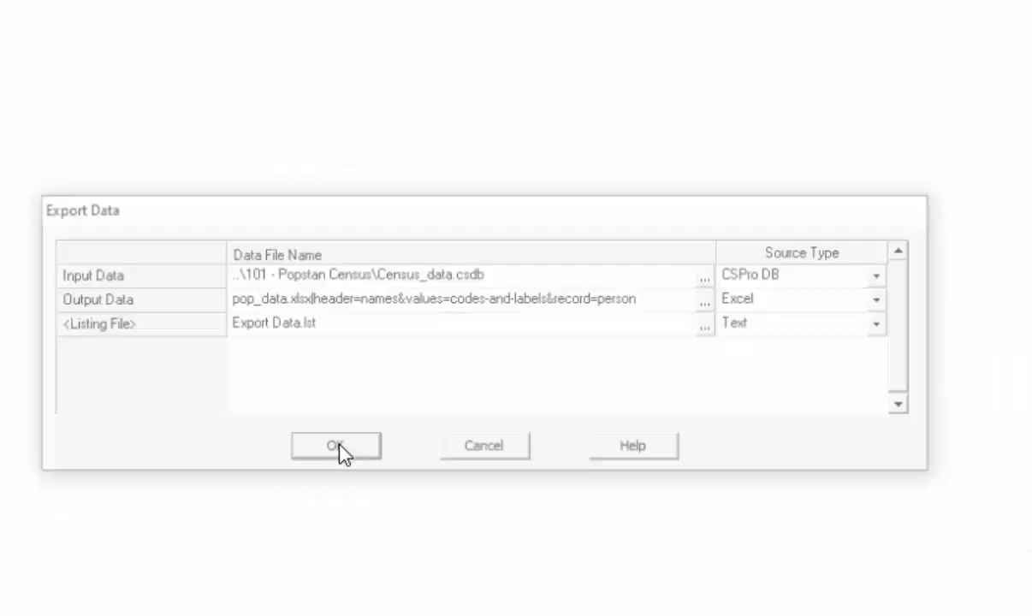
Run the header=names export, autofit all pop_data columns, and return to the Excel output string.
click(340, 451)
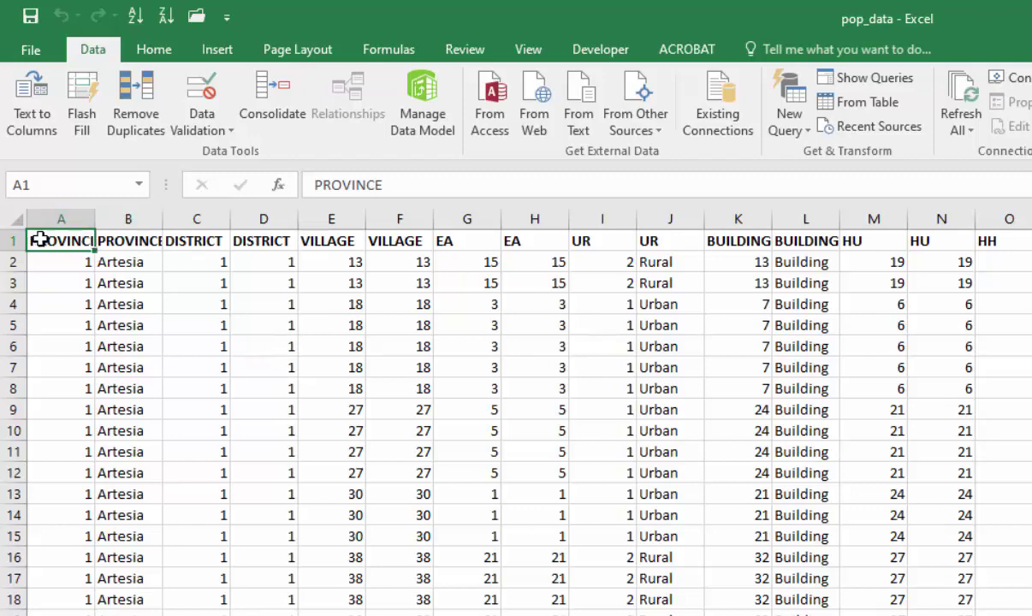
click(17, 220)
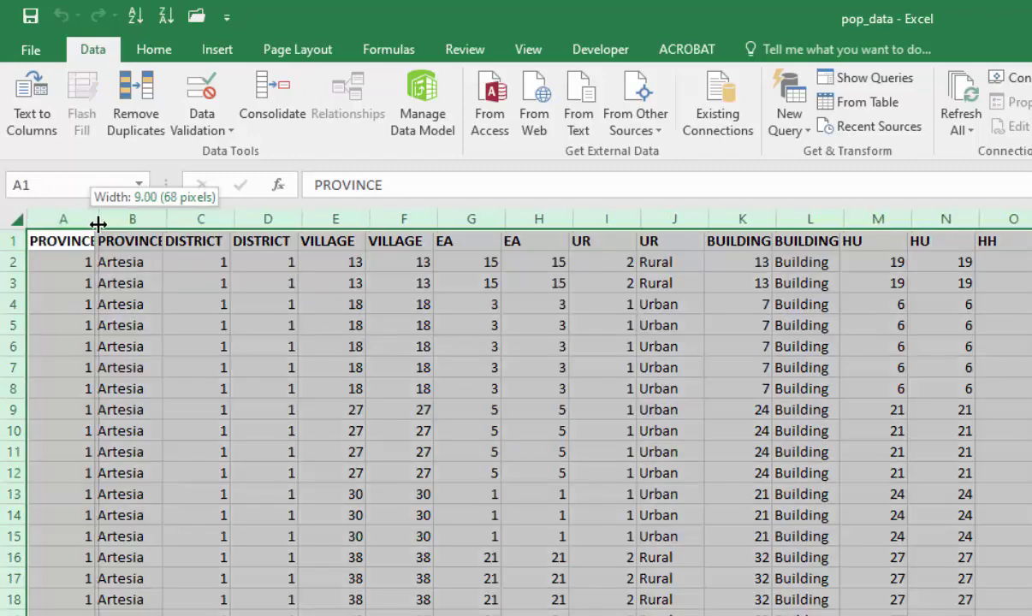
double_click(89, 222)
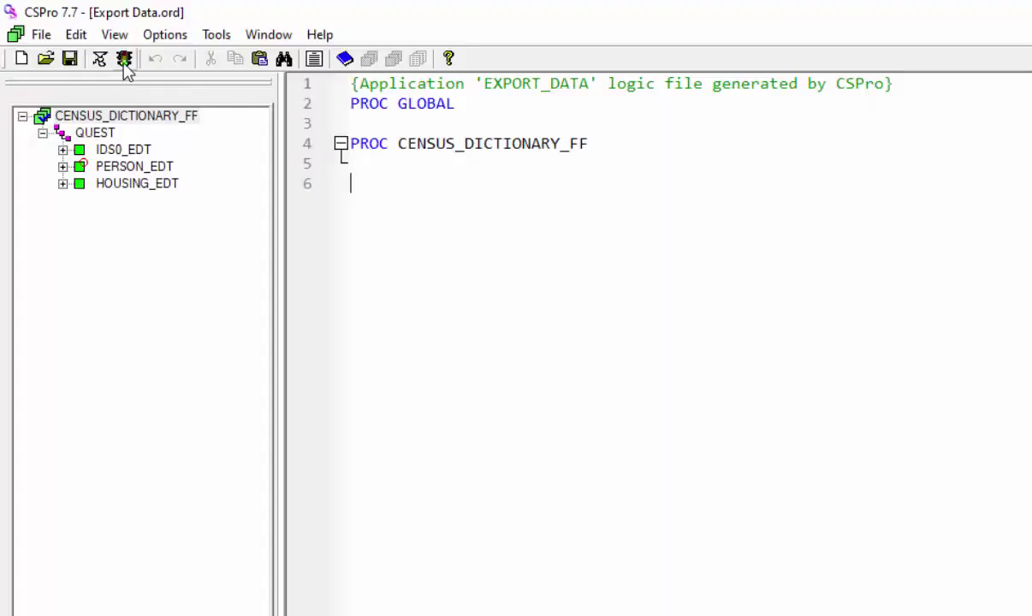
click(125, 60)
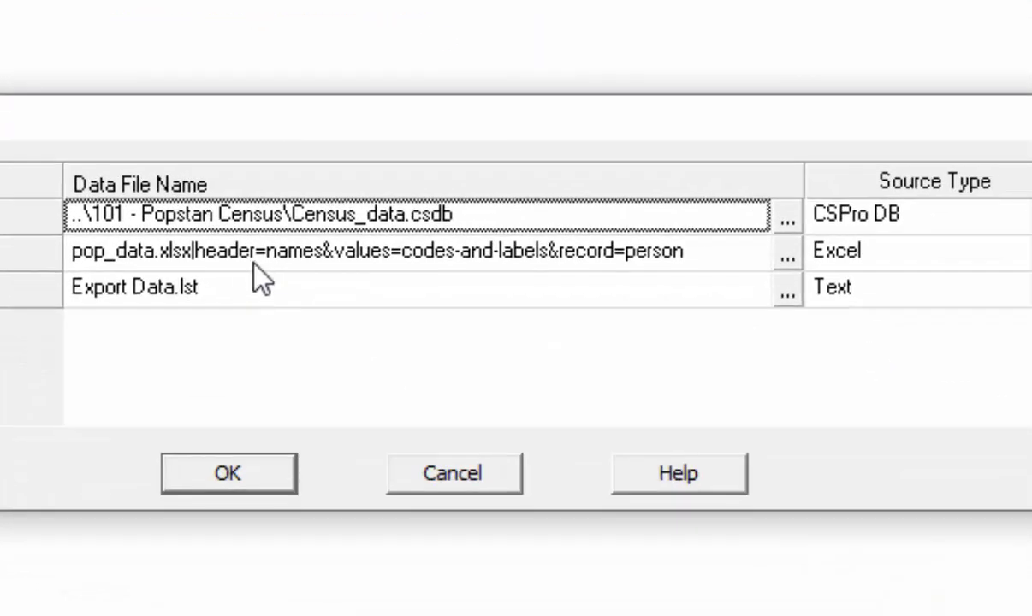
click(257, 251)
Change the output option to header=names-and-labels and run the export.
key(End)
key(Left)
key(Left)
key(Left)
key(Left)
key(Left)
key(Left)
key(Left)
key(Left)
key(Left)
key(Left)
key(Left)
key(Left)
key(Left)
key(Left)
key(Left)
key(Left)
key(Left)
key(Left)
key(Left)
key(Left)
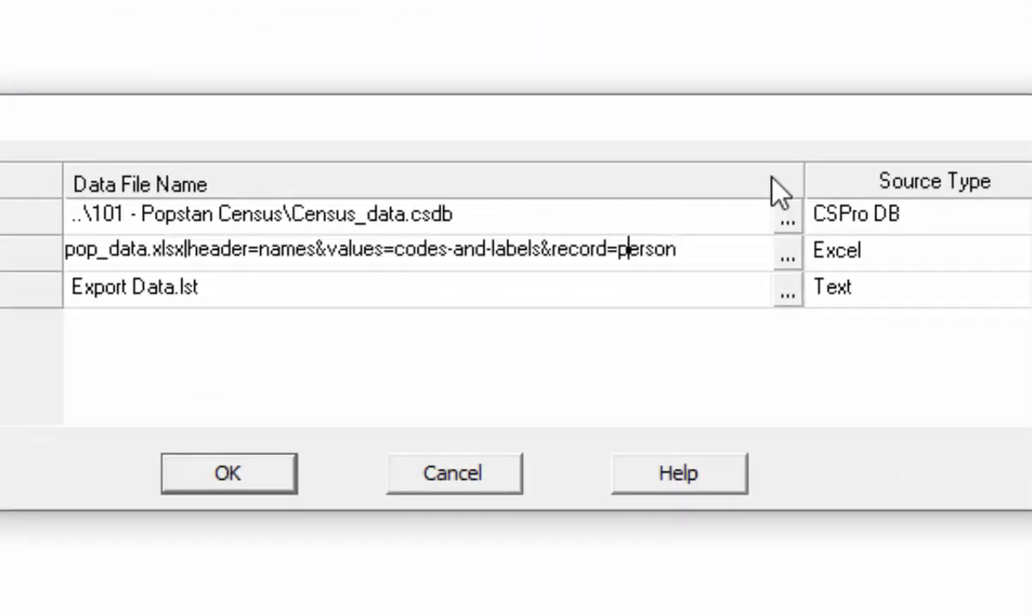
key(Left)
key(Left)
key(Left)
key(Left)
key(Left)
key(Left)
key(Left)
key(Left)
key(Left)
key(Left)
key(Left)
key(Left)
key(Left)
key(Left)
key(Left)
key(Left)
key(Left)
key(Left)
key(Left)
key(Left)
key(Right)
key(Right)
key(Right)
key(Right)
key(Right)
key(Right)
key(Right)
key(Right)
key(Right)
key(Right)
key(Right)
key(Right)
key(Right)
key(Right)
text(-and-)
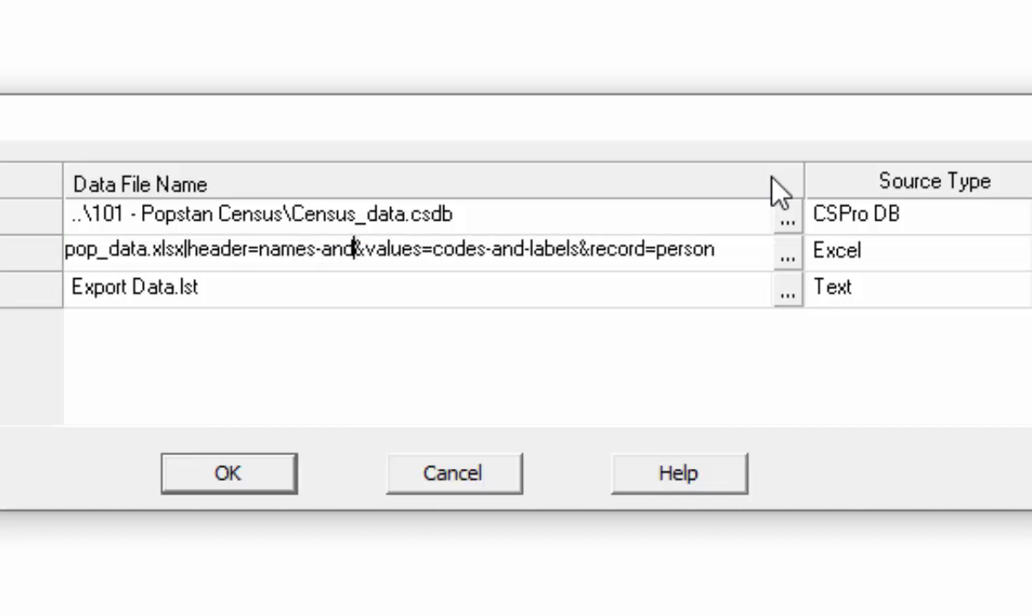
text(labe)
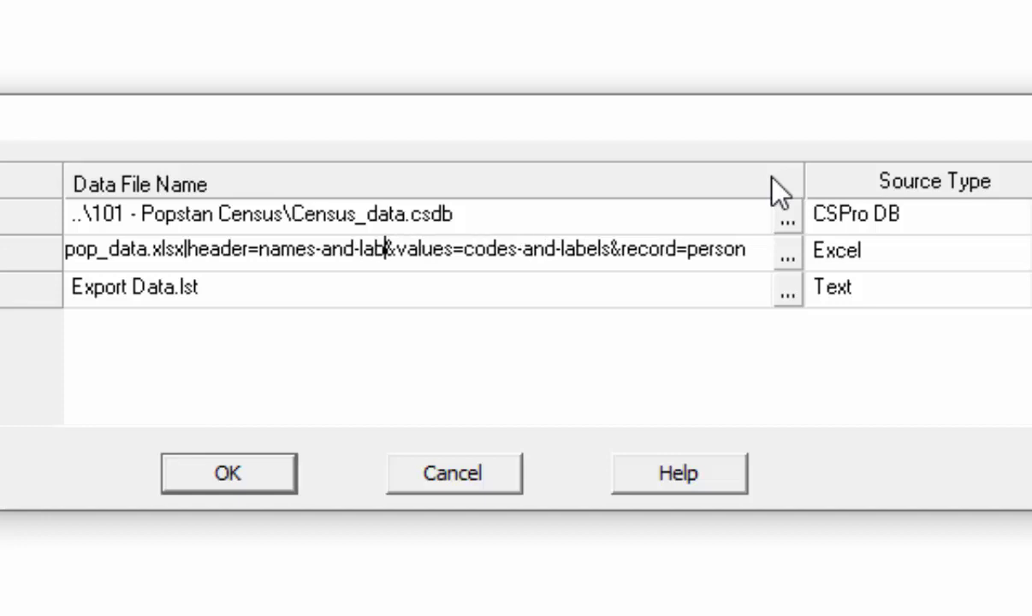
text(ls)
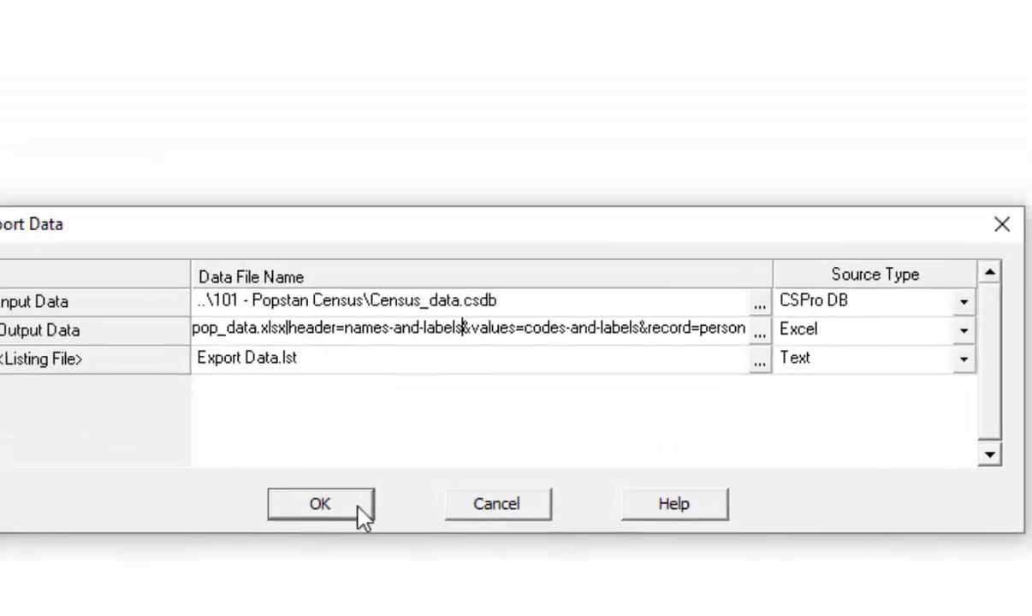
click(229, 473)
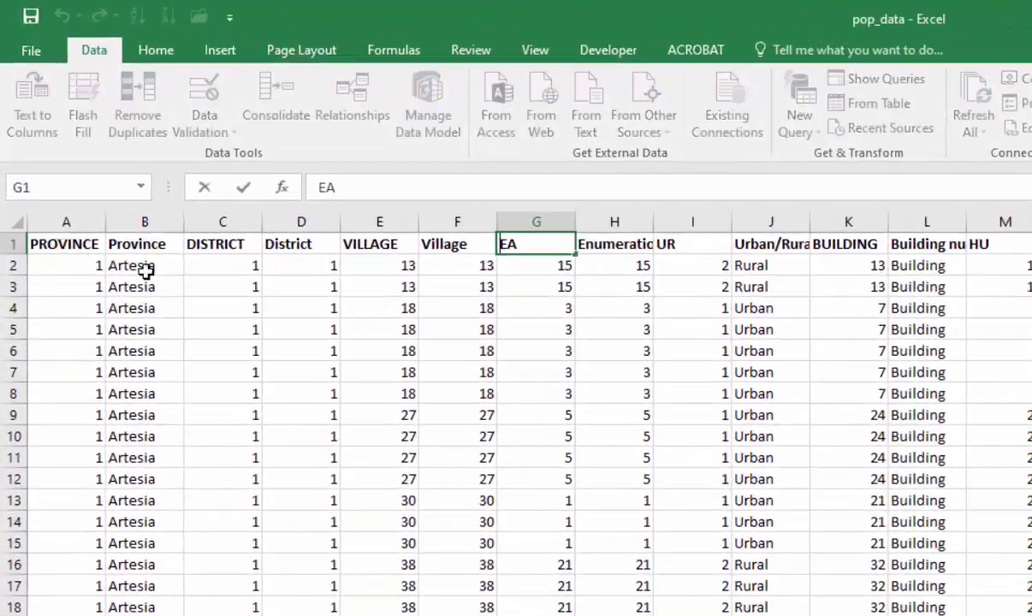
Check the PROVINCE, Province, DISTRICT, VILLAGE and EA headers for paired names and labels.
click(62, 245)
key(Right)
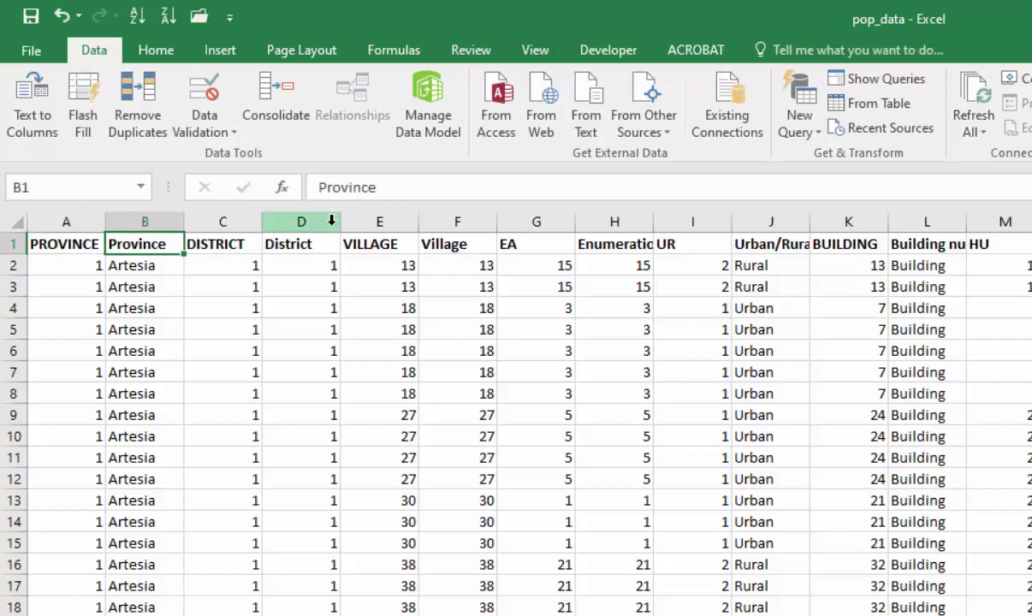
click(94, 248)
click(247, 249)
click(371, 243)
click(505, 245)
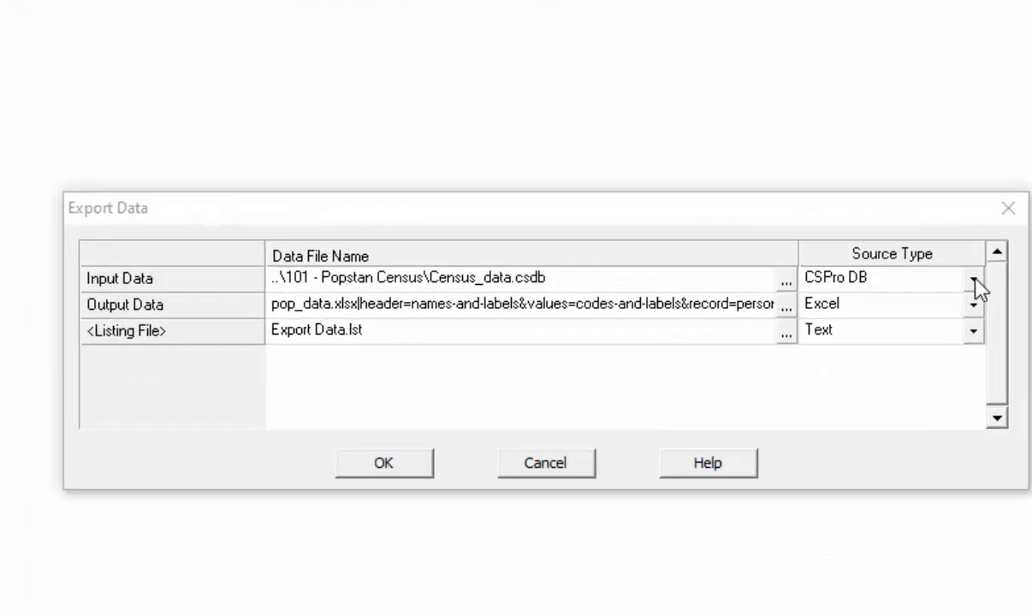
Switch the input source type to Text and choose the Popstan Census.dat file.
click(974, 280)
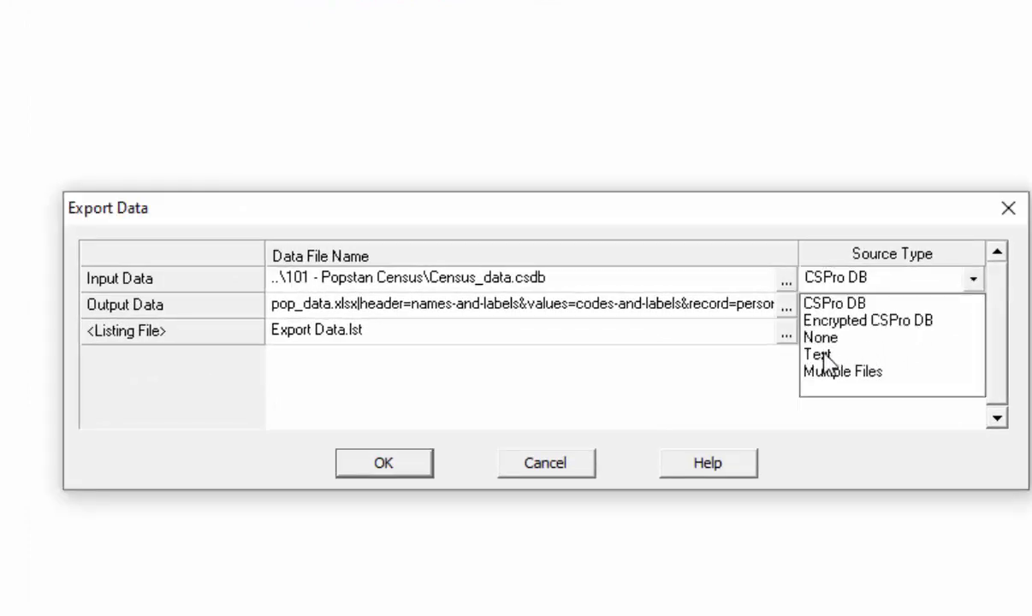
click(820, 358)
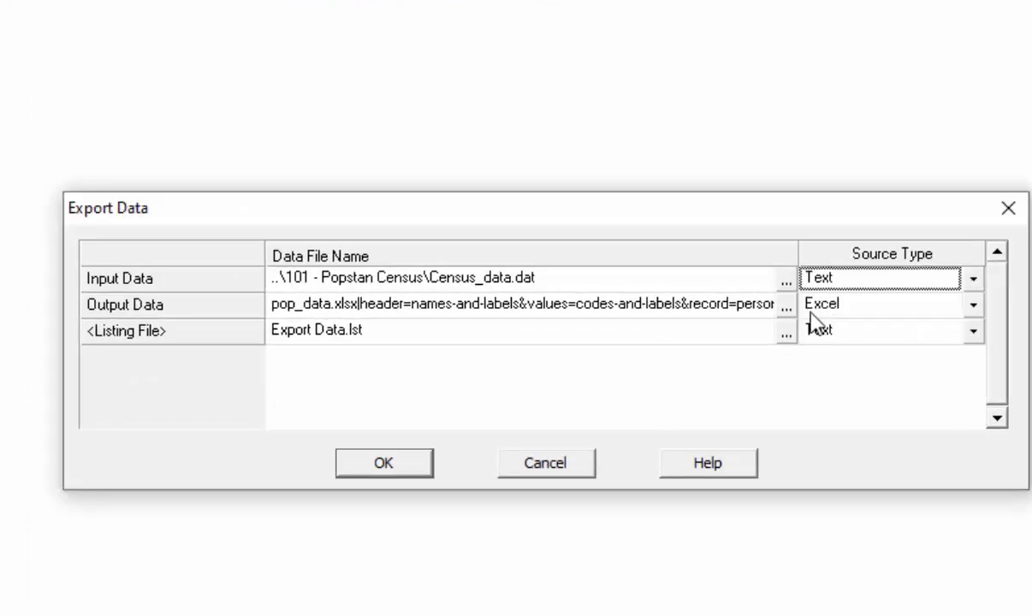
click(785, 284)
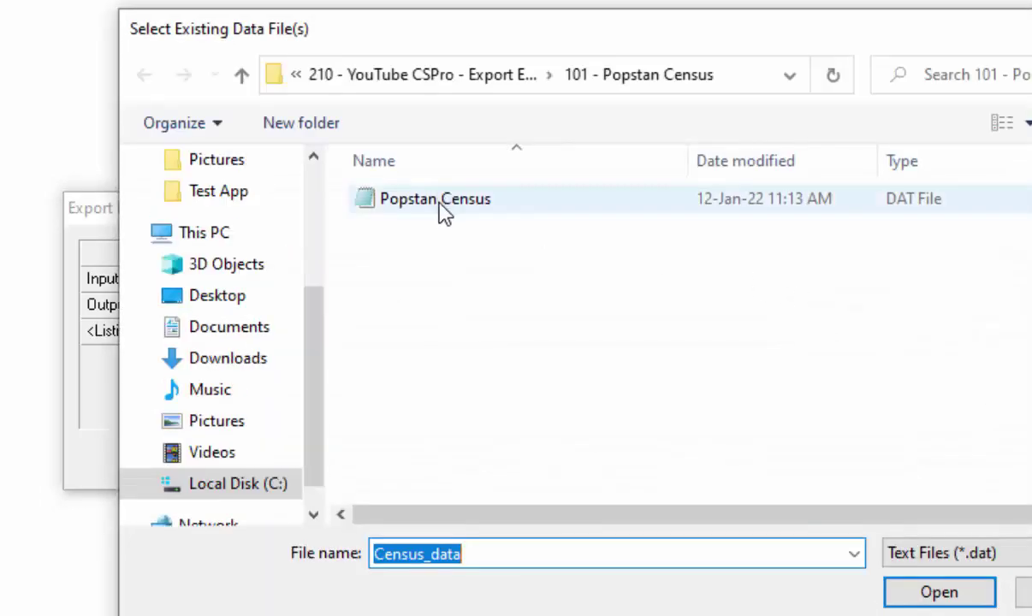
click(444, 209)
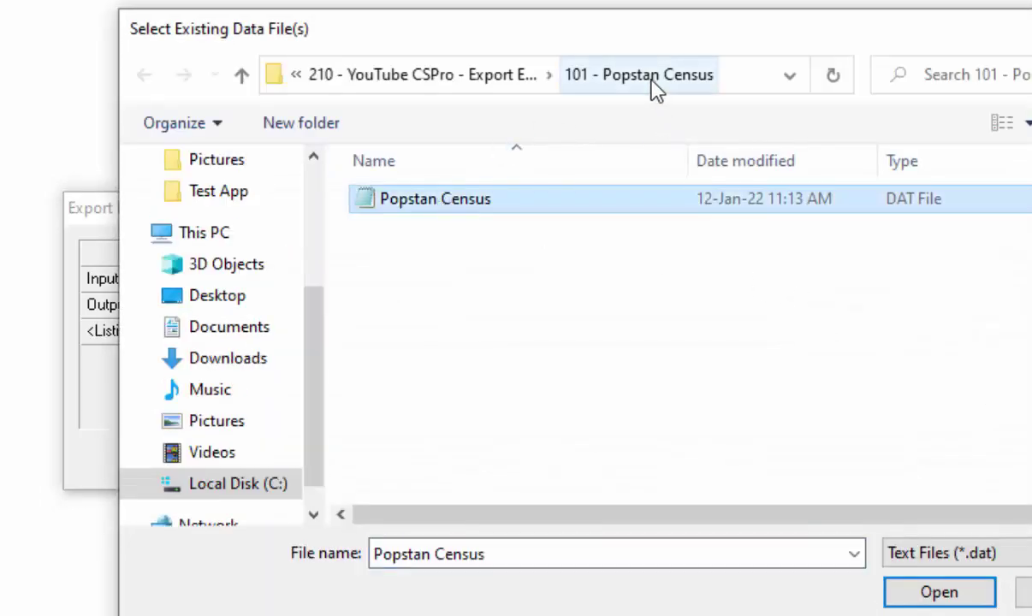
click(978, 592)
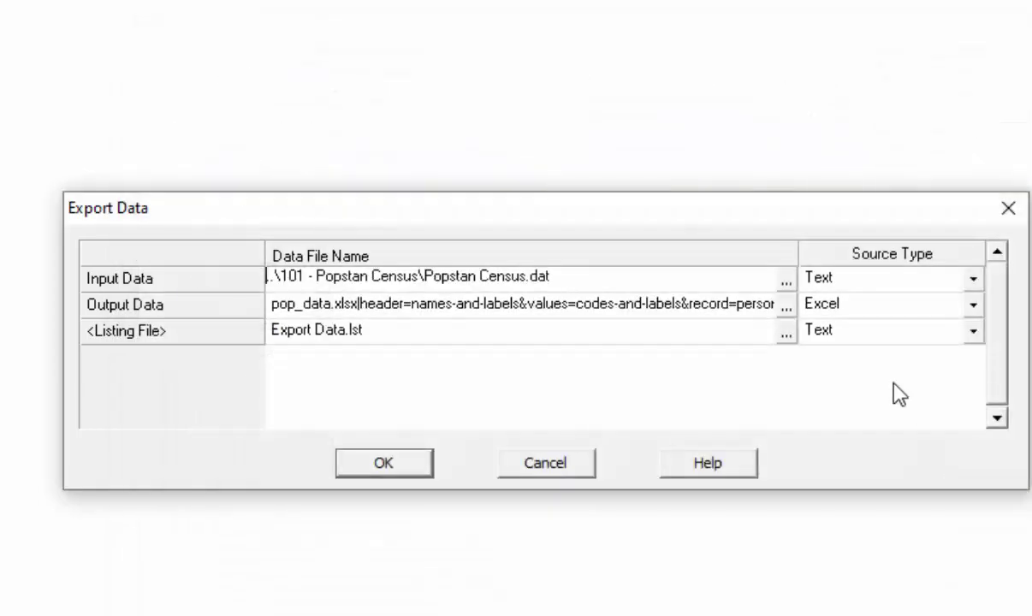
Rename the output to pop_data_A.xlsx and run the export.
click(335, 317)
click(329, 314)
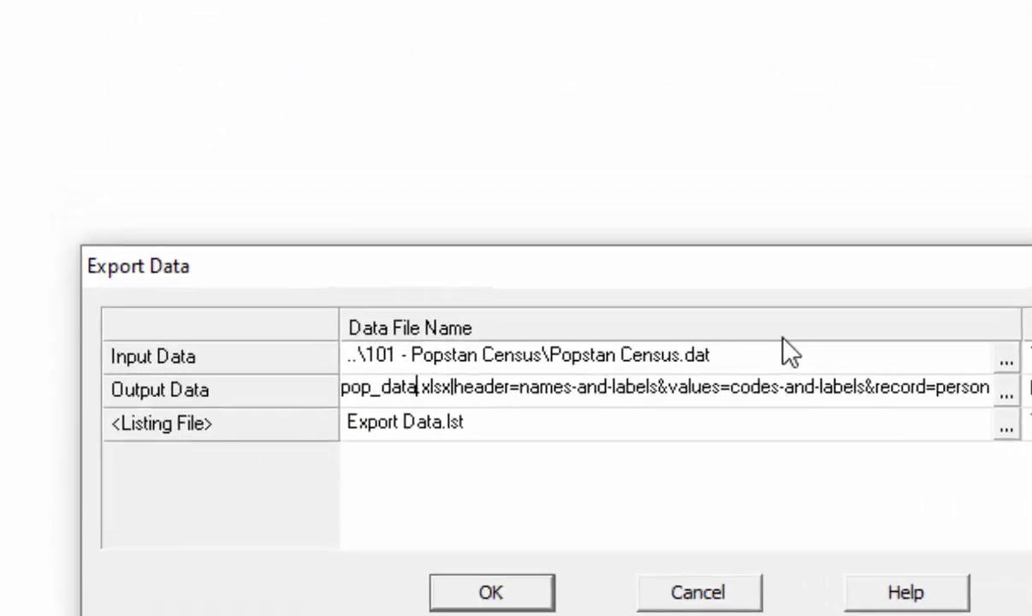
text(_A)
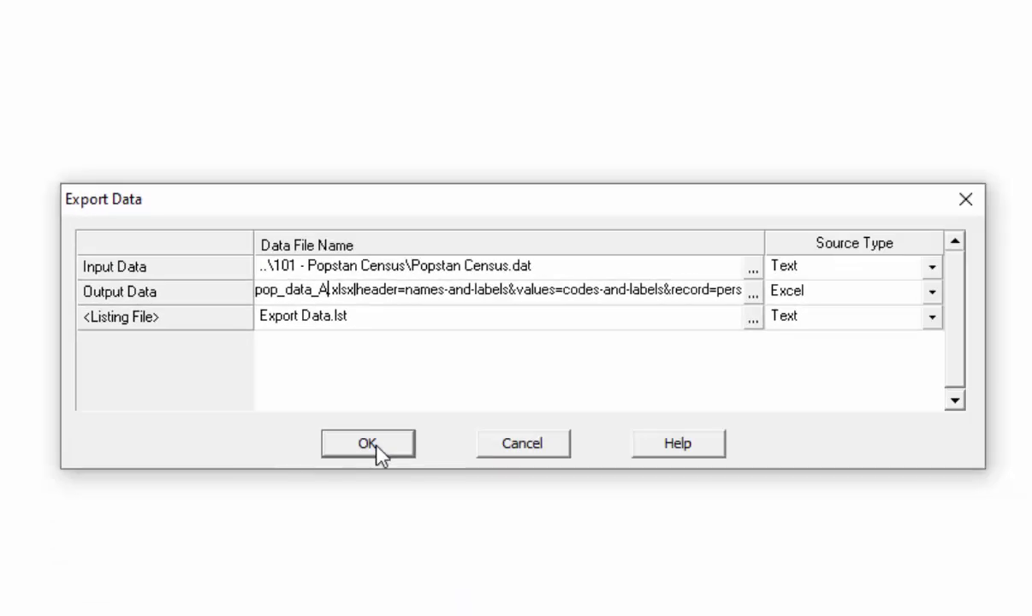
click(369, 445)
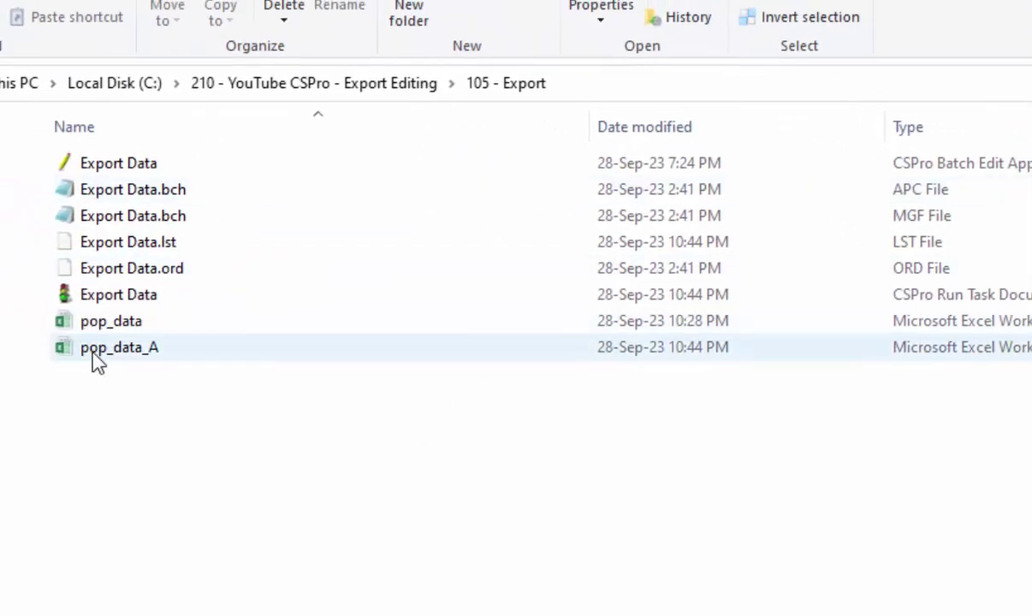
Open pop_data_A.xlsx from the 105 - Export folder and view its PERSON sheet.
click(85, 352)
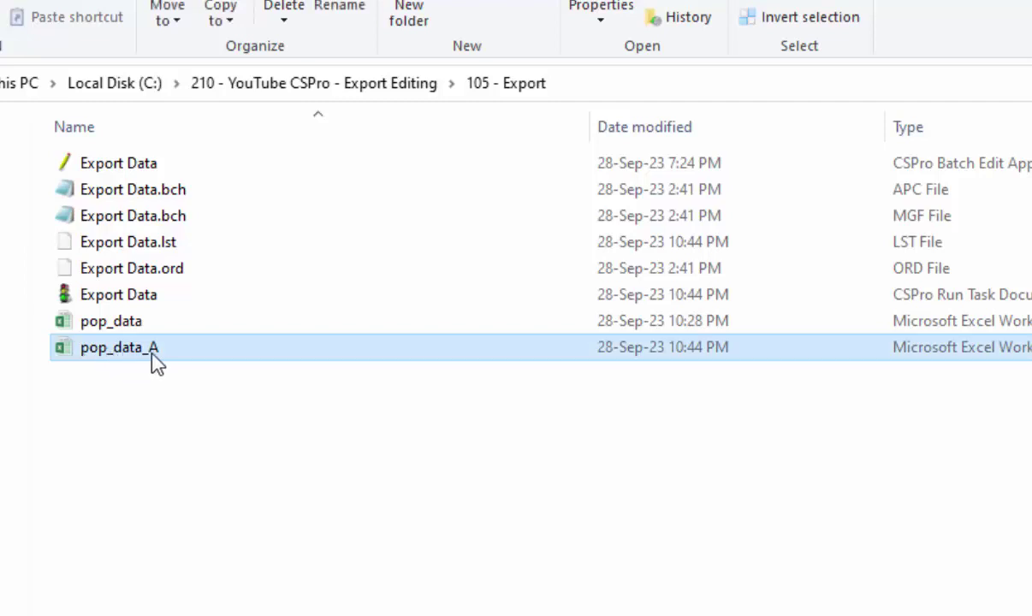
click(508, 87)
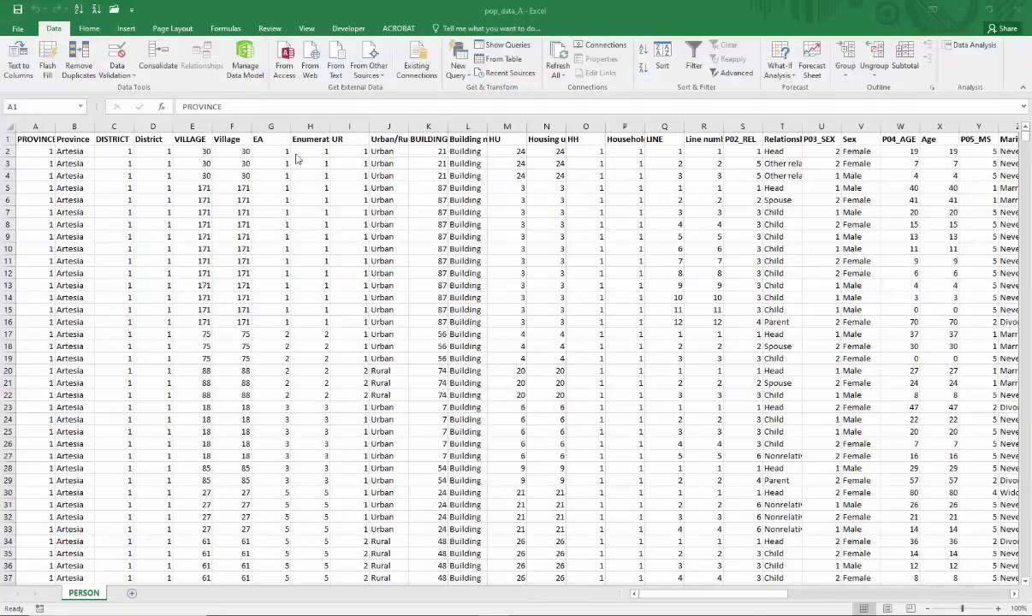
click(33, 138)
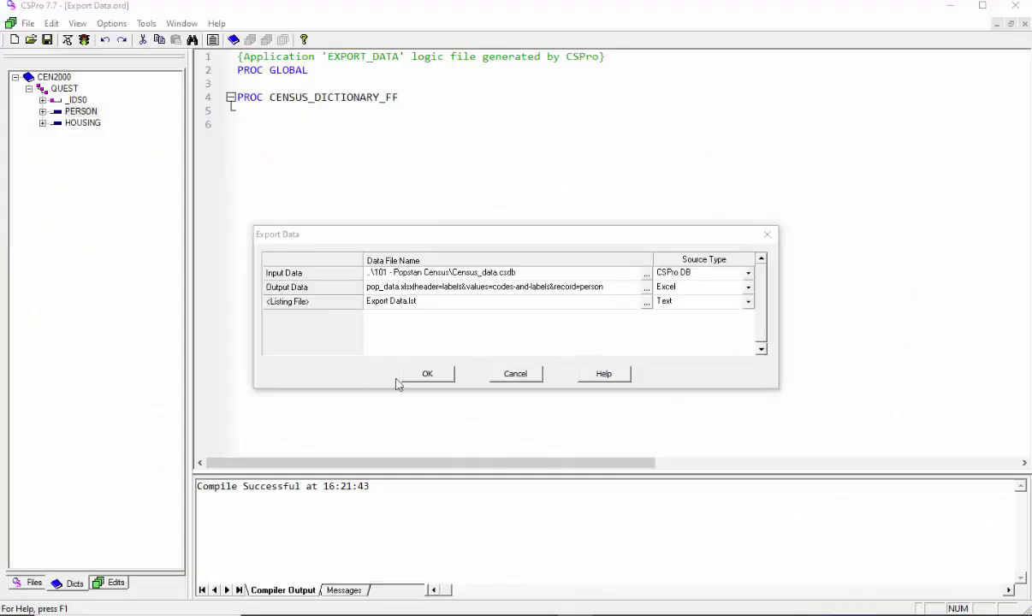
Run the Census_data.csdb export to pop_data.xlsx with header=labels and codes-and-labels values.
click(435, 374)
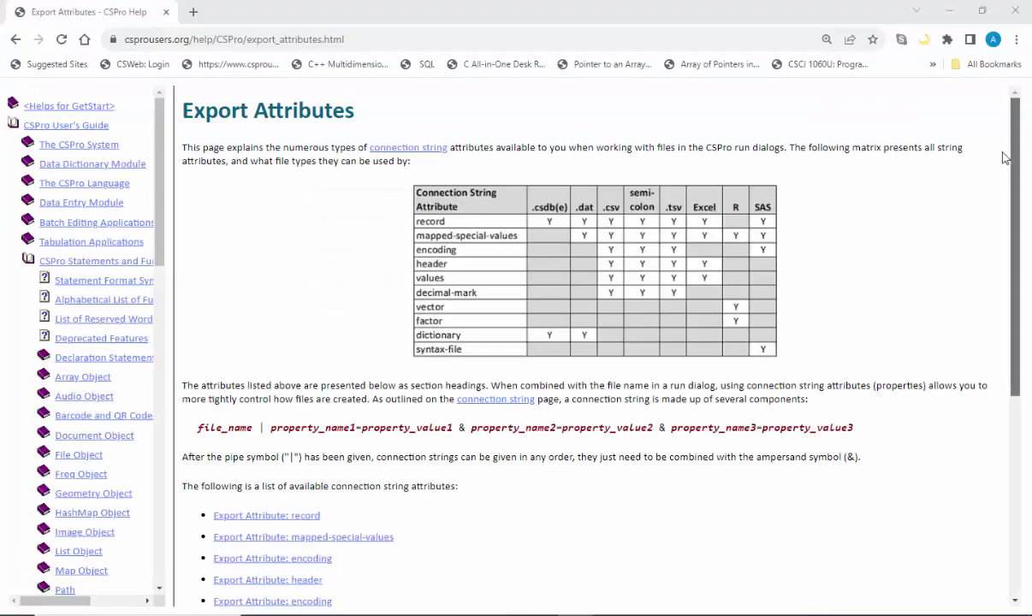
drag(1015, 158, 1017, 124)
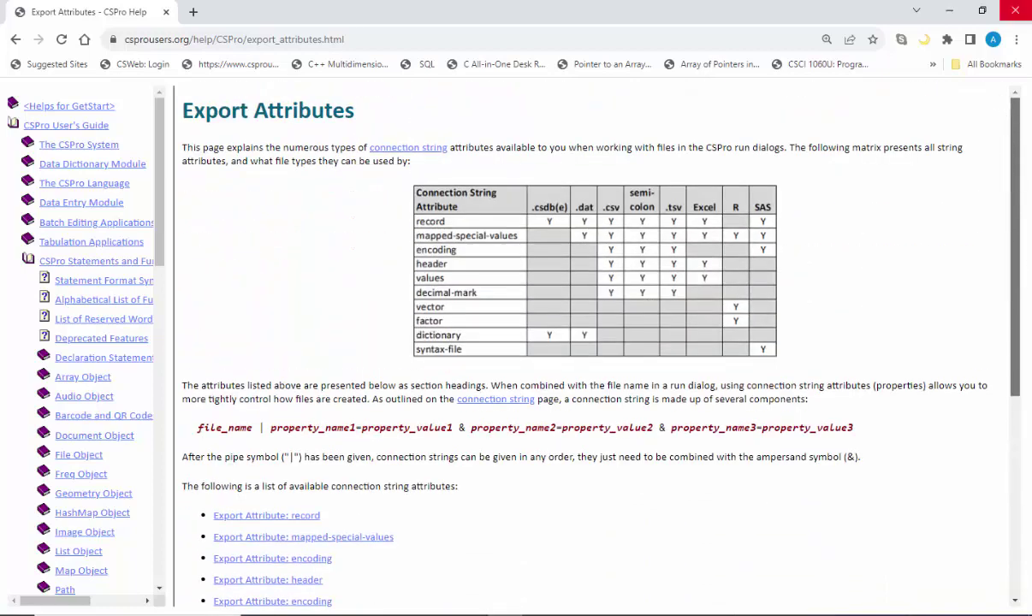